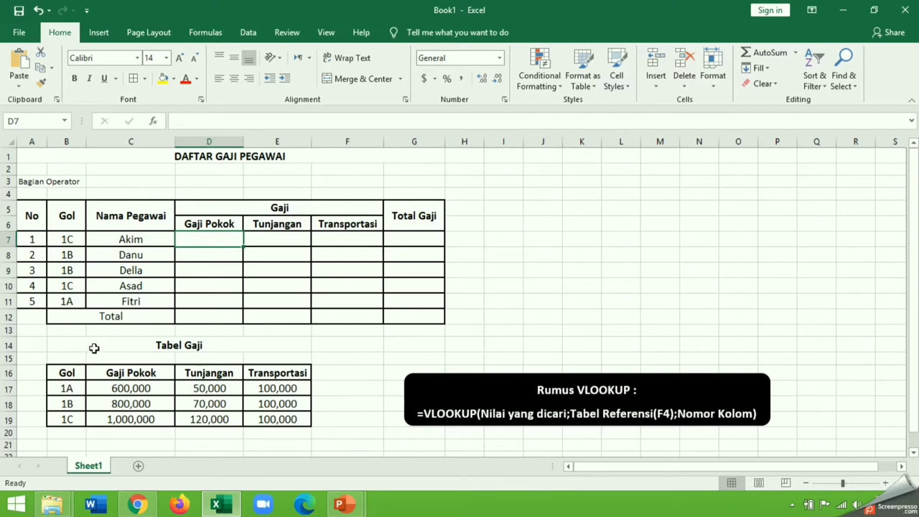
- Start a VLOOKUP formula in the first employee's Gaji Pokok cell D7, using Gol cell B7 as the lookup value
{"action": "left_click", "coordinate": [217, 240]}
{"action": "left_click", "coordinate": [204, 240]}
{"action": "left_click", "coordinate": [210, 238]}
{"action": "type", "text": "="}
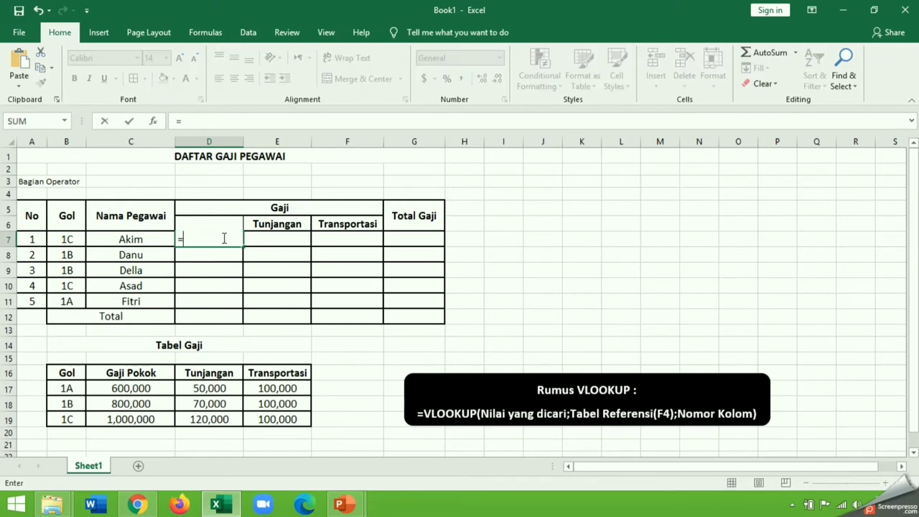
{"action": "type", "text": "VLO"}
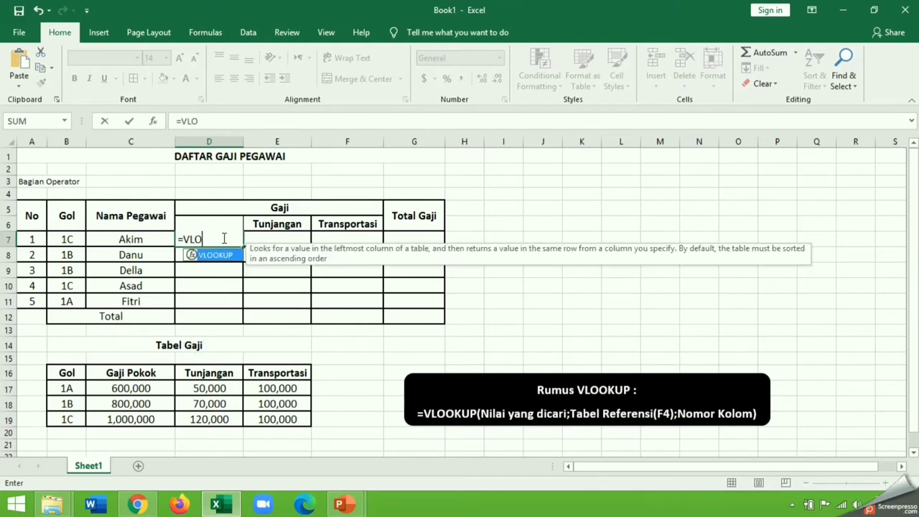
{"action": "type", "text": "OKU"}
{"action": "key", "text": "BackSpace"}
{"action": "type", "text": "KUP("}
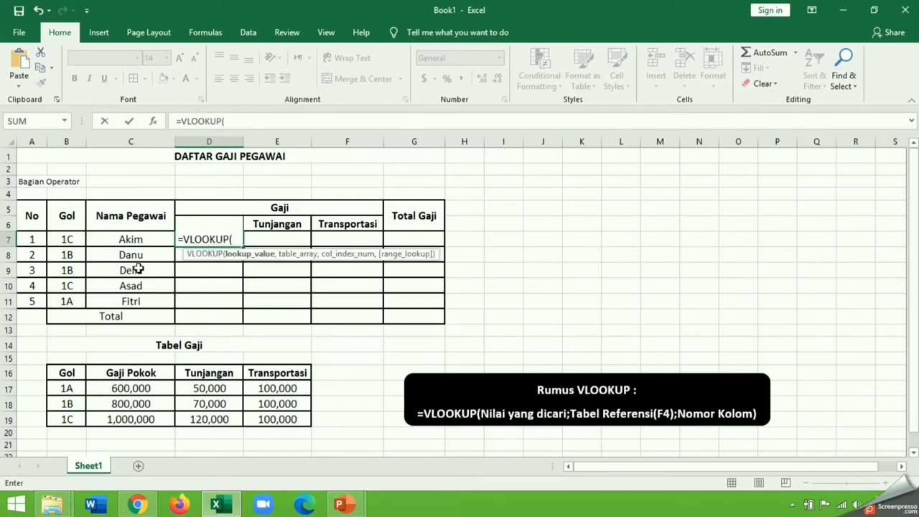
{"action": "left_click", "coordinate": [67, 239]}
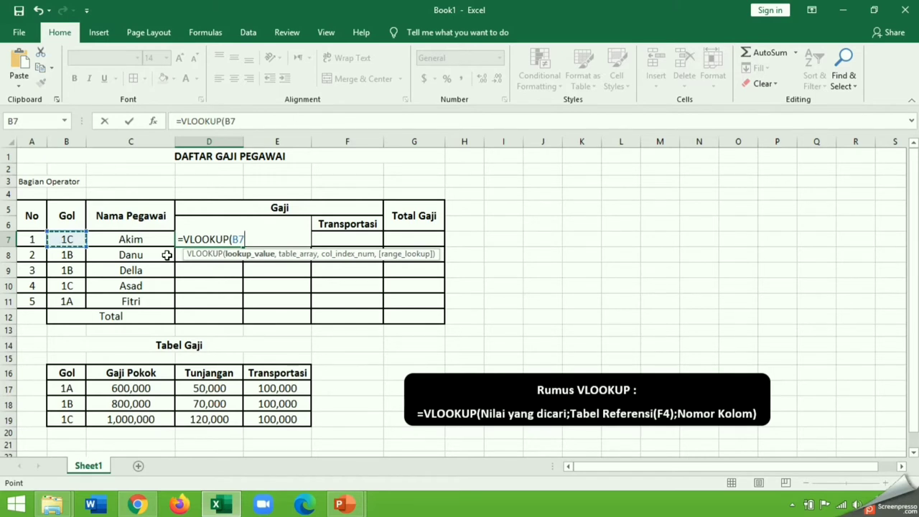
- Complete the D7 formula with the absolute table range $B$17:$E$19 and column number 2
{"action": "type", "text": ","}
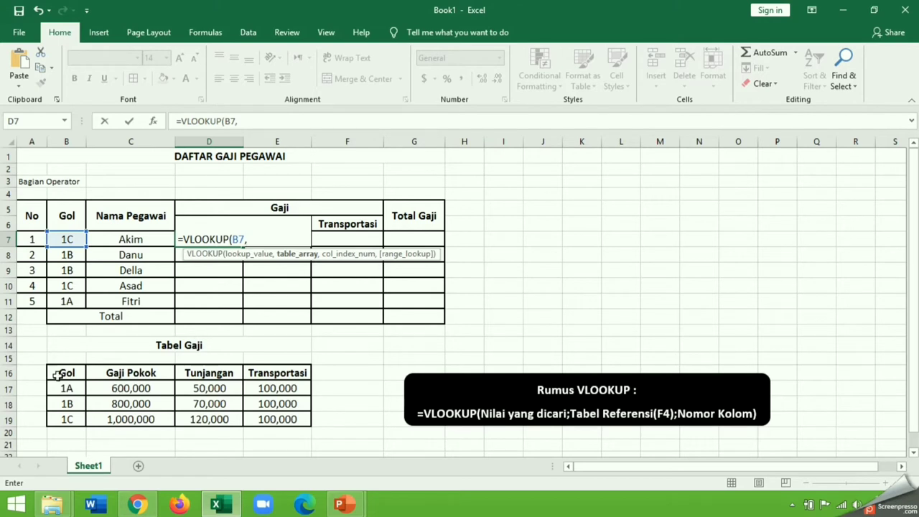
{"action": "left_click_drag", "start_coordinate": [70, 388], "coordinate": [269, 421]}
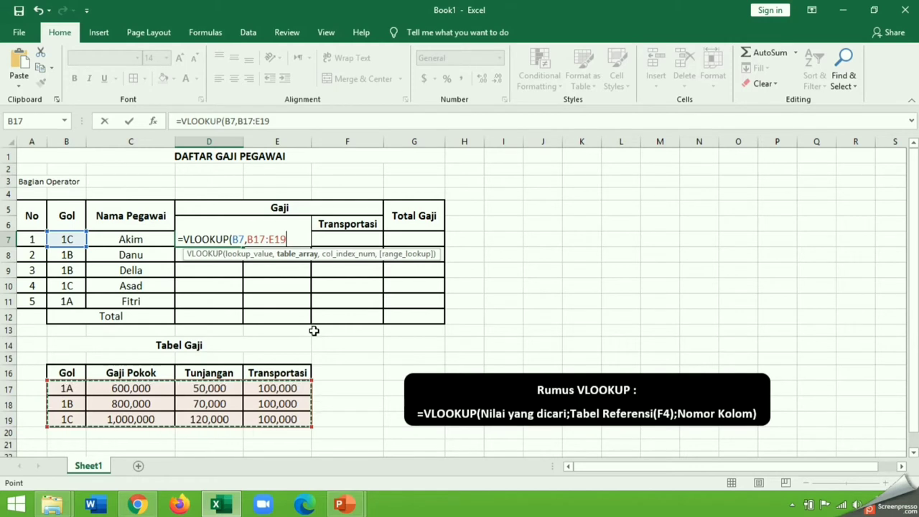
{"action": "key", "text": "F4"}
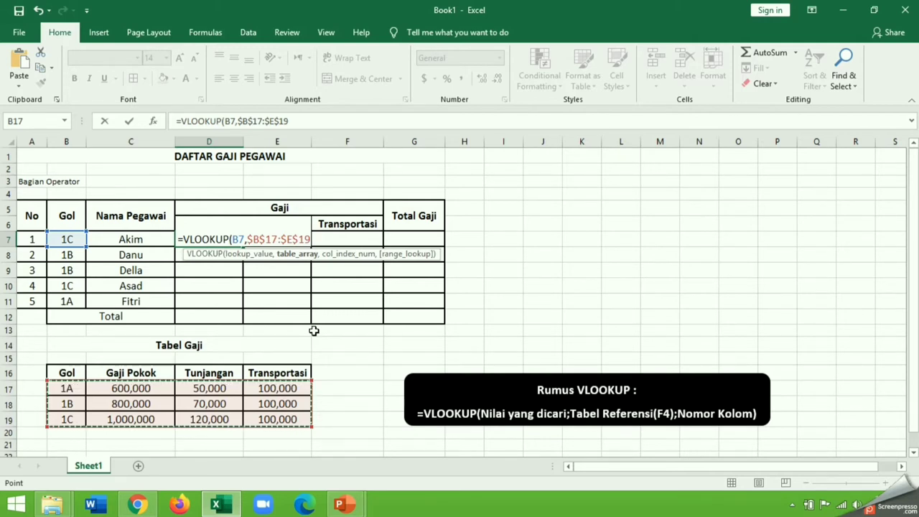
{"action": "type", "text": ",2"}
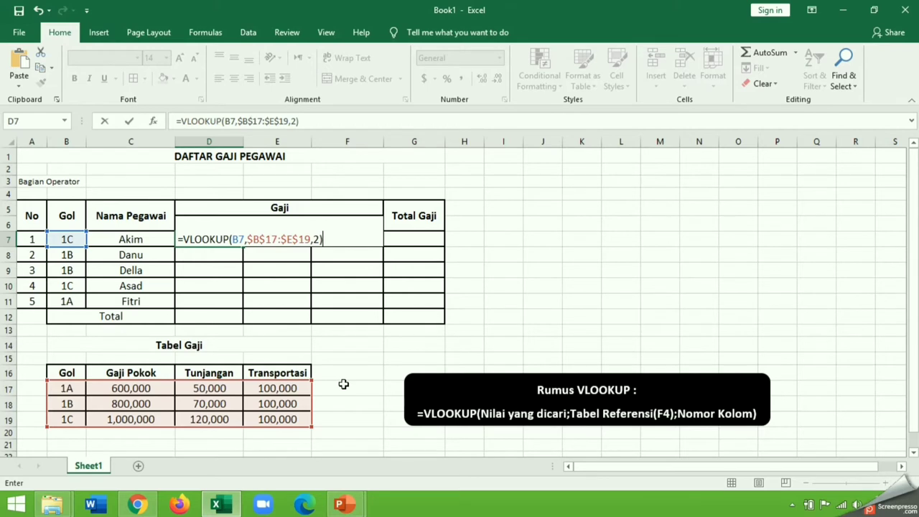
{"action": "key", "text": "Return"}
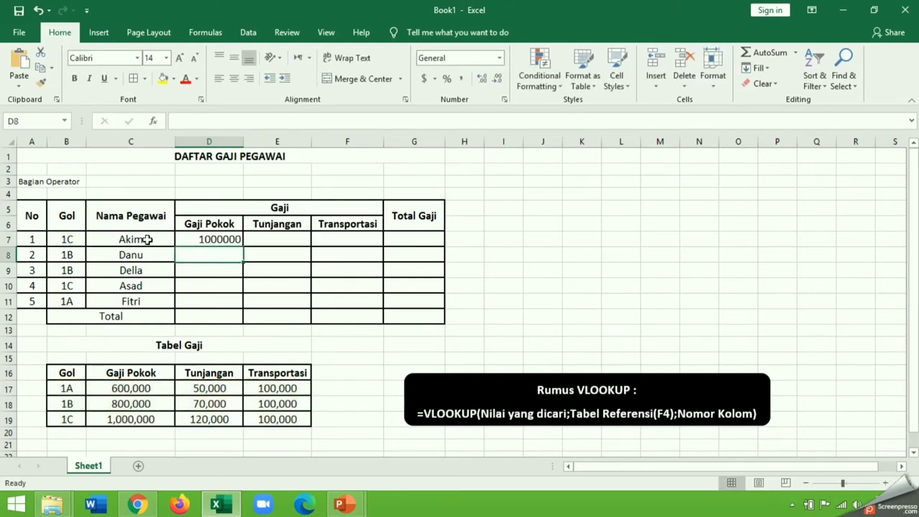
{"action": "left_click", "coordinate": [217, 240]}
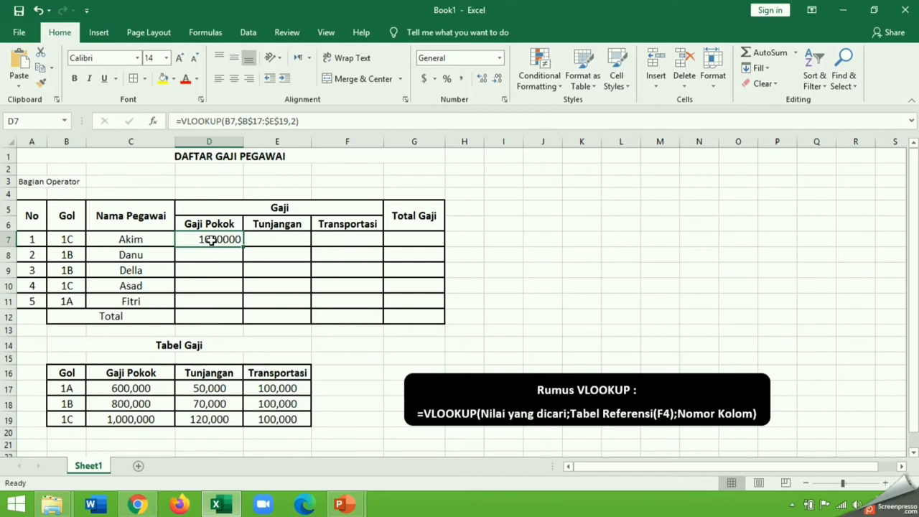
- Enter =VLOOKUP(B7,$B$17:$E$19,3) in the first employee's Tunjangan cell E7
{"action": "left_click", "coordinate": [290, 238]}
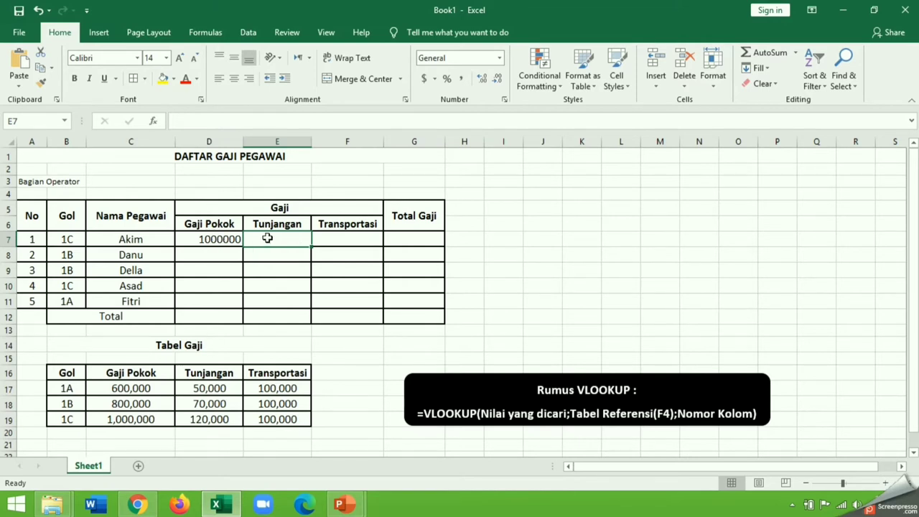
{"action": "type", "text": "=VLOOKUP("}
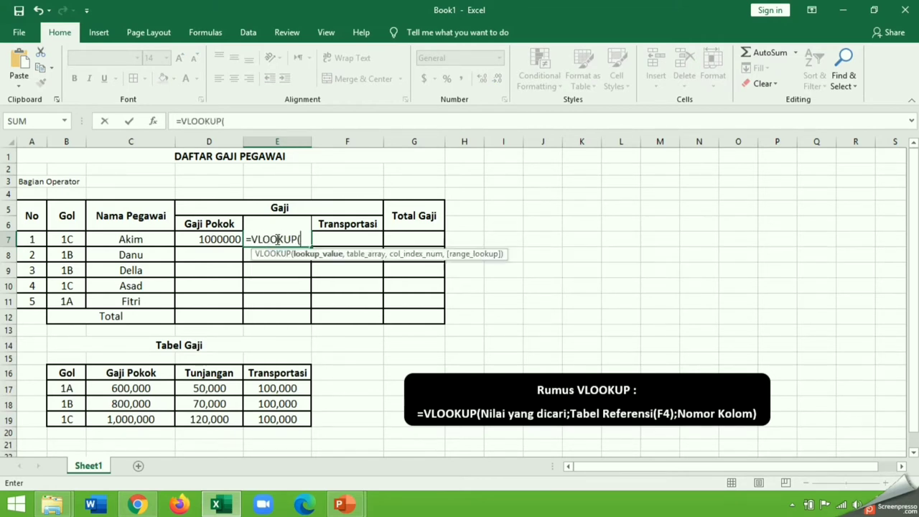
{"action": "left_click", "coordinate": [67, 240]}
{"action": "type", "text": ","}
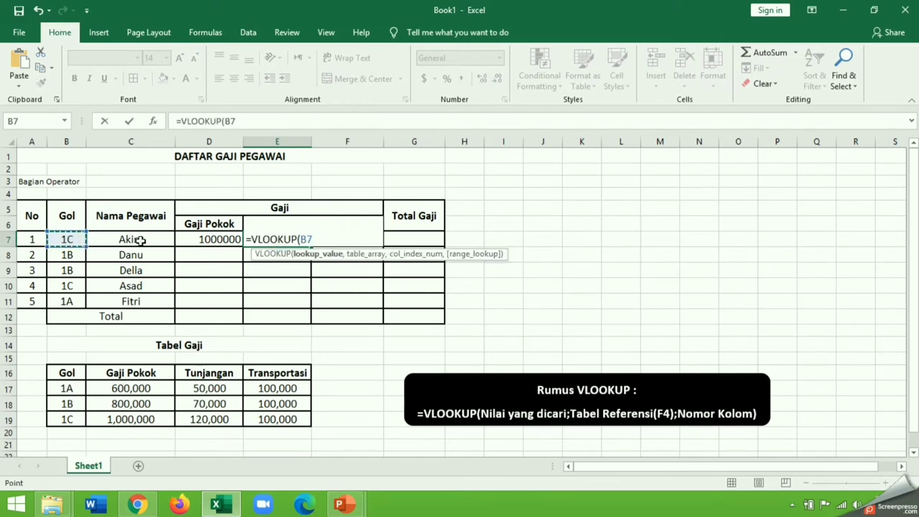
{"action": "left_click_drag", "start_coordinate": [66, 388], "coordinate": [294, 419]}
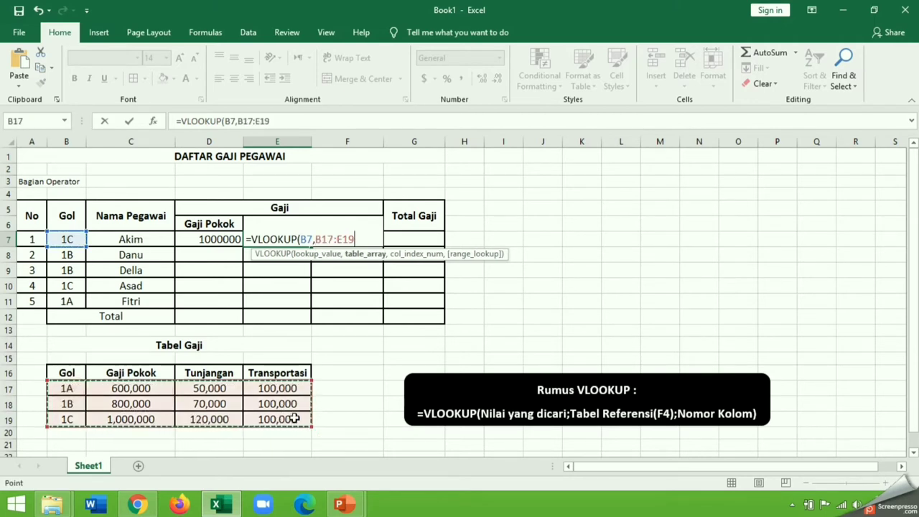
{"action": "key", "text": "F4"}
{"action": "type", "text": ","}
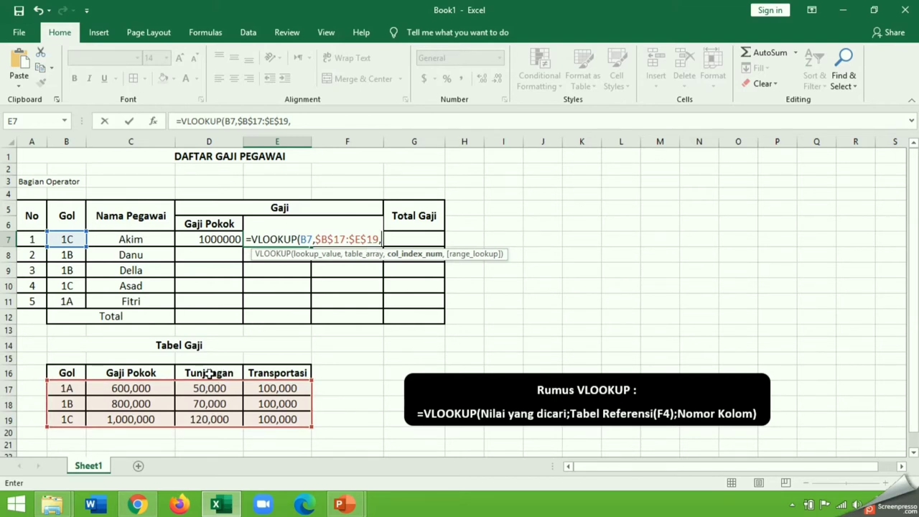
{"action": "type", "text": "3"}
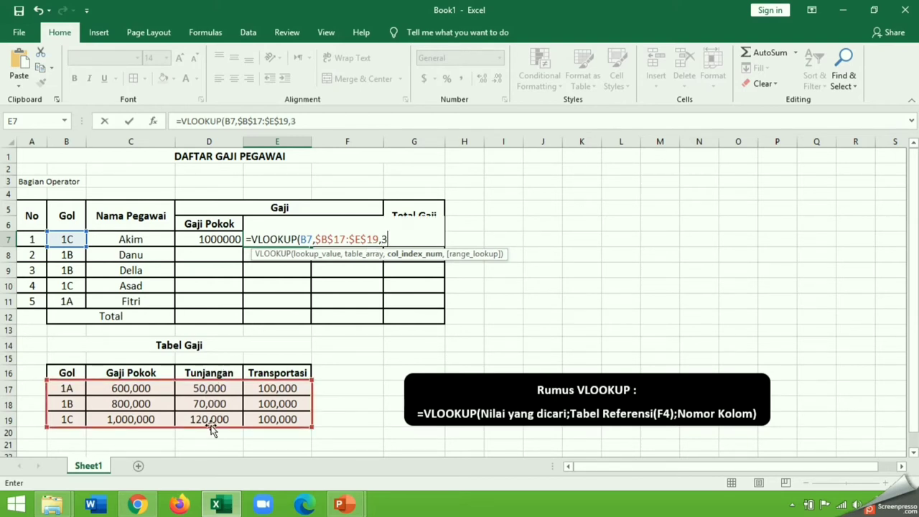
{"action": "type", "text": ")"}
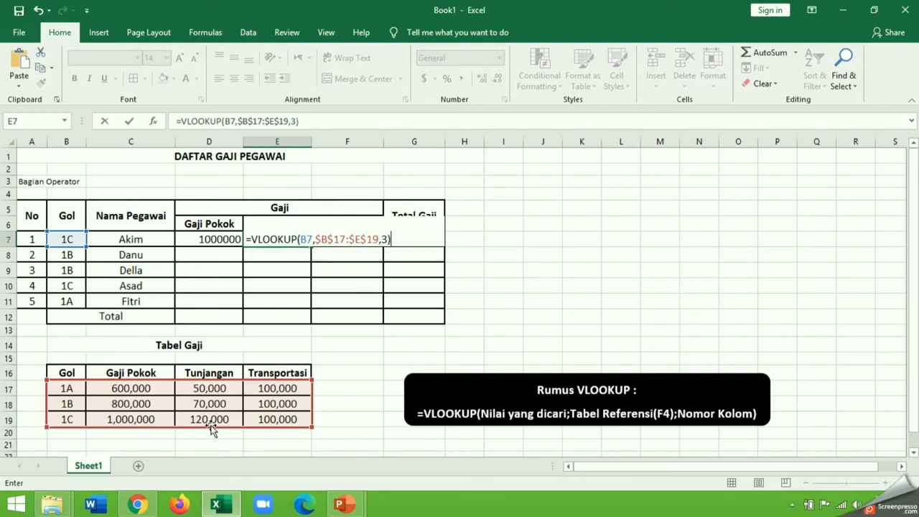
{"action": "key", "text": "Return"}
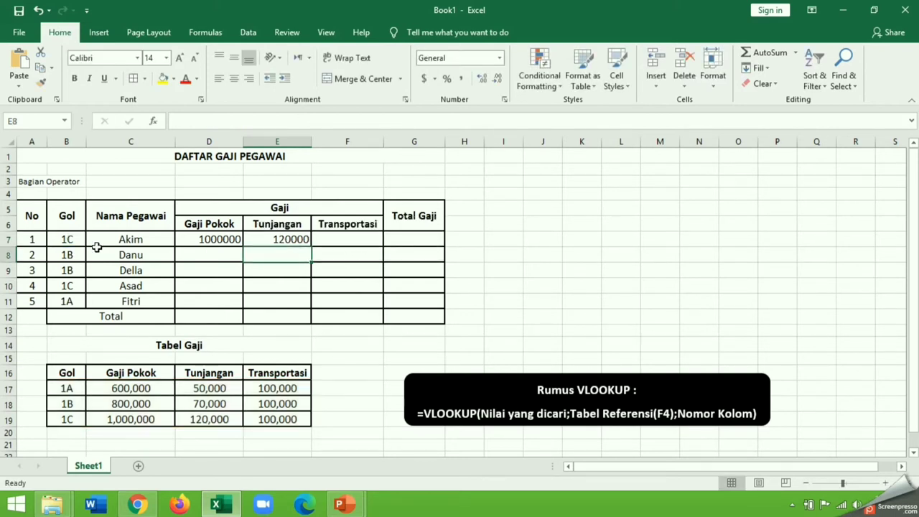
{"action": "left_click", "coordinate": [282, 237]}
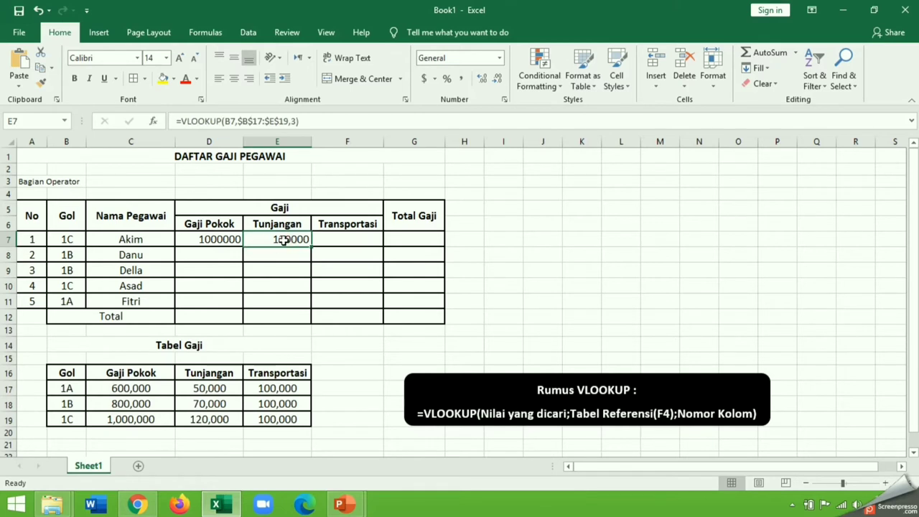
- Enter =VLOOKUP(B7,$B$17:$E$19,4) in the first employee's Transportasi cell F7
{"action": "left_click", "coordinate": [346, 240]}
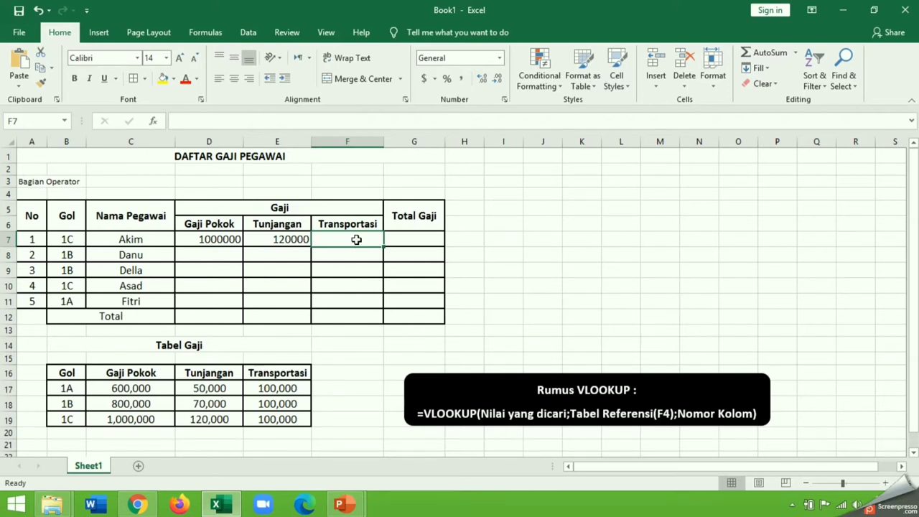
{"action": "type", "text": "=V"}
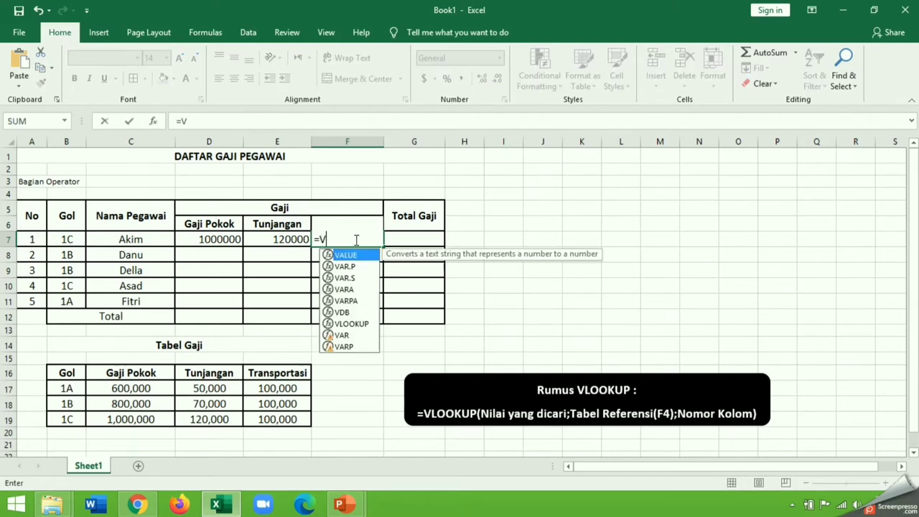
{"action": "type", "text": "LOOKUP("}
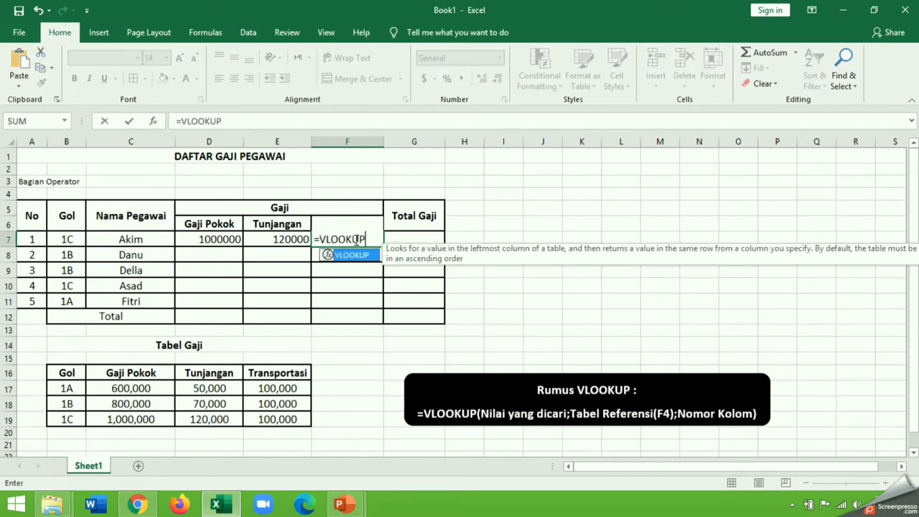
{"action": "left_click", "coordinate": [71, 238]}
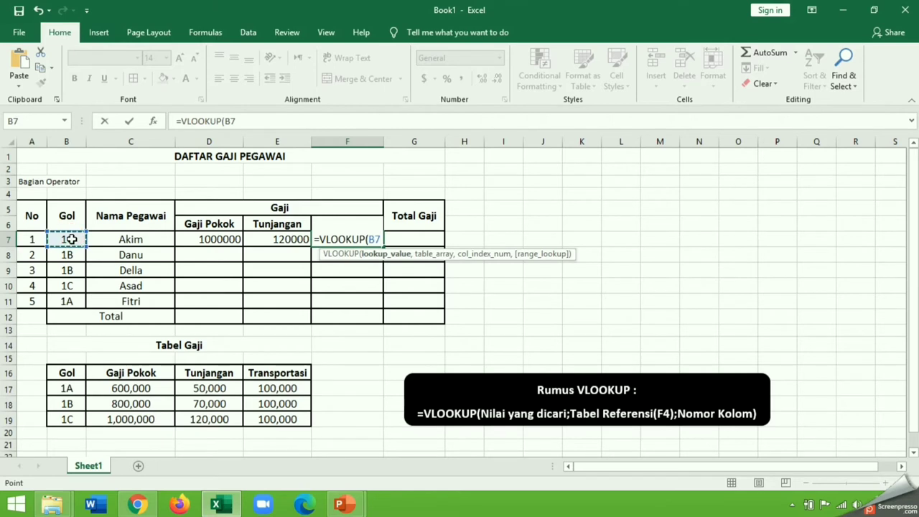
{"action": "key", "text": "F8"}
{"action": "key", "text": "BackSpace"}
{"action": "key", "text": "BackSpace"}
{"action": "type", "text": ","}
{"action": "left_click_drag", "start_coordinate": [67, 387], "coordinate": [303, 421]}
{"action": "key", "text": "F4"}
{"action": "type", "text": ",4"}
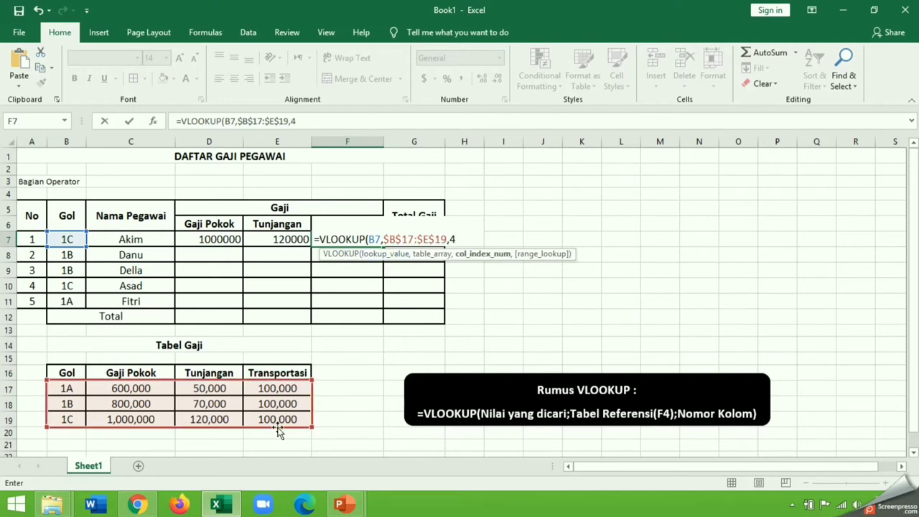
{"action": "key", "text": "Return"}
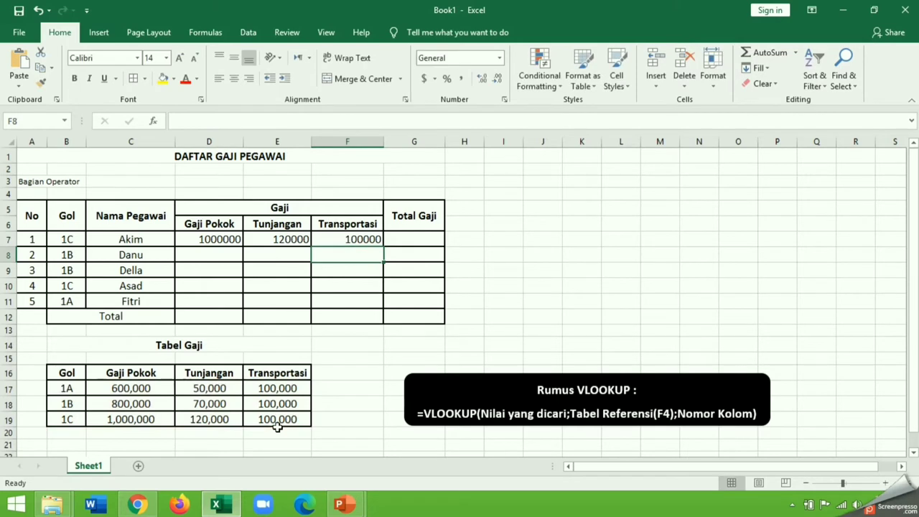
{"action": "left_click", "coordinate": [344, 237]}
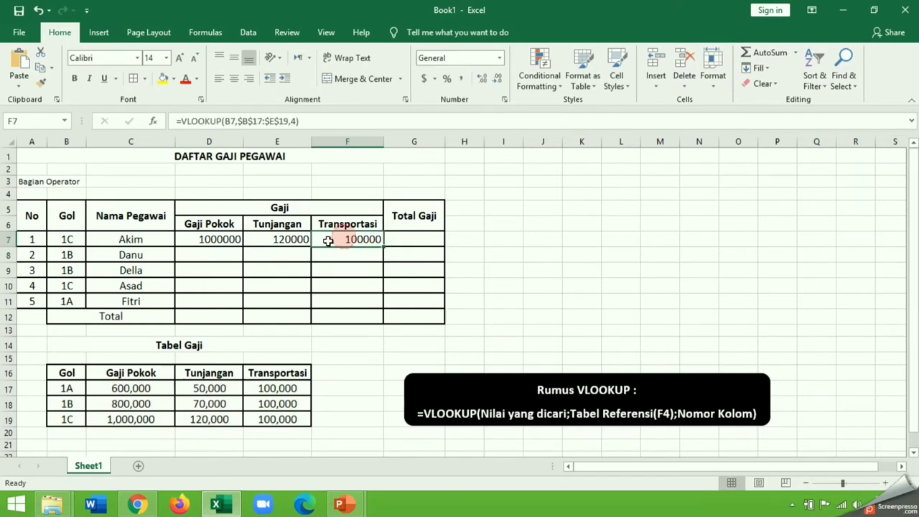
- Start a VLOOKUP formula in the second employee's Gaji Pokok cell D8, using Gol cell B8 as the lookup value
{"action": "left_click", "coordinate": [208, 251]}
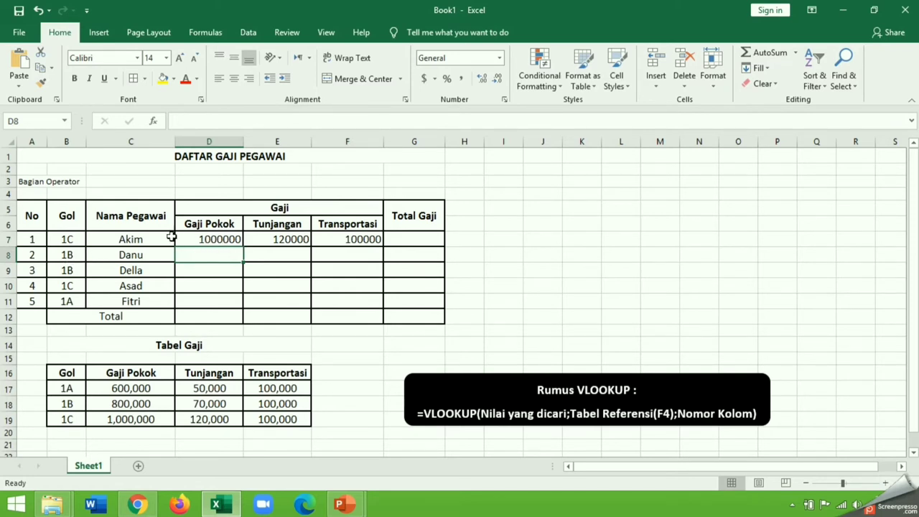
{"action": "left_click", "coordinate": [207, 240]}
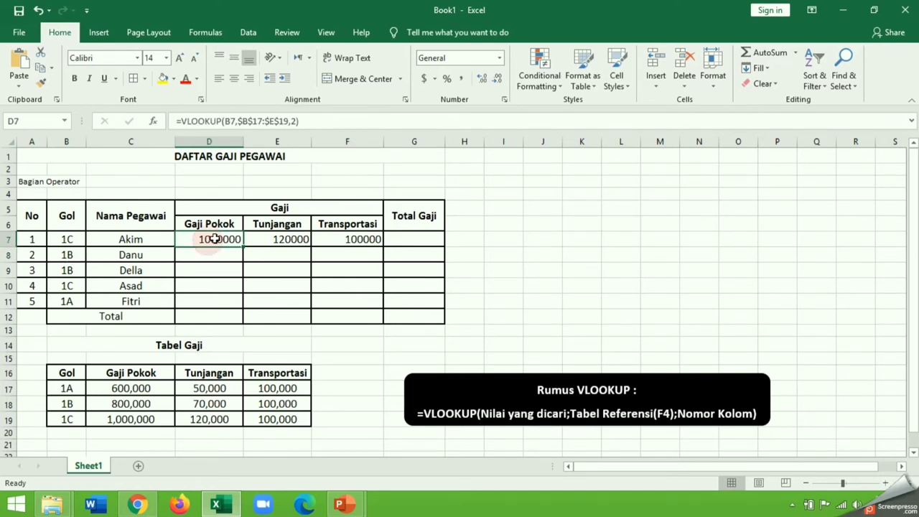
{"action": "left_click", "coordinate": [215, 252]}
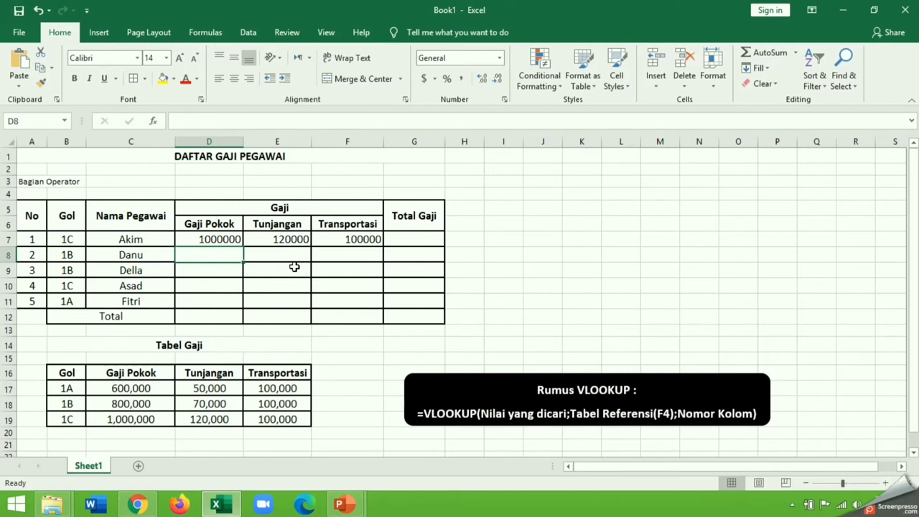
{"action": "type", "text": "=V"}
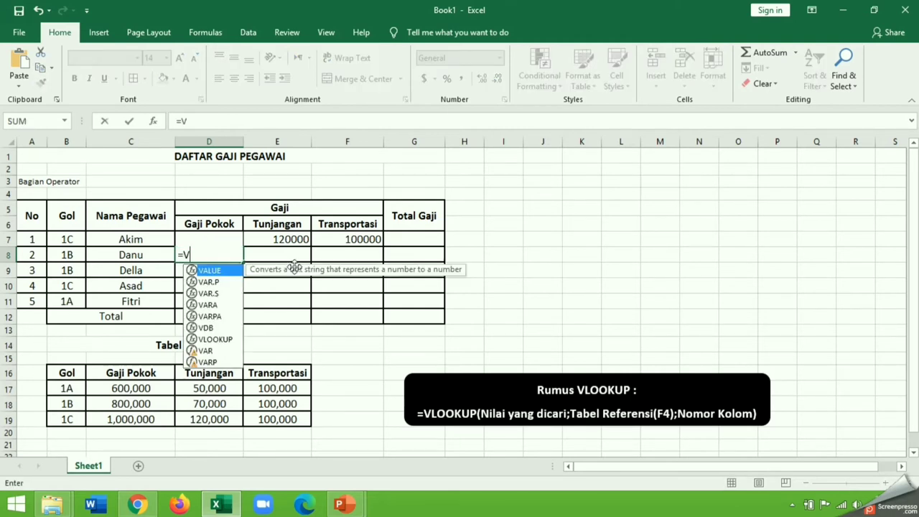
{"action": "type", "text": "LOOUK"}
{"action": "key", "text": "BackSpace"}
{"action": "key", "text": "BackSpace"}
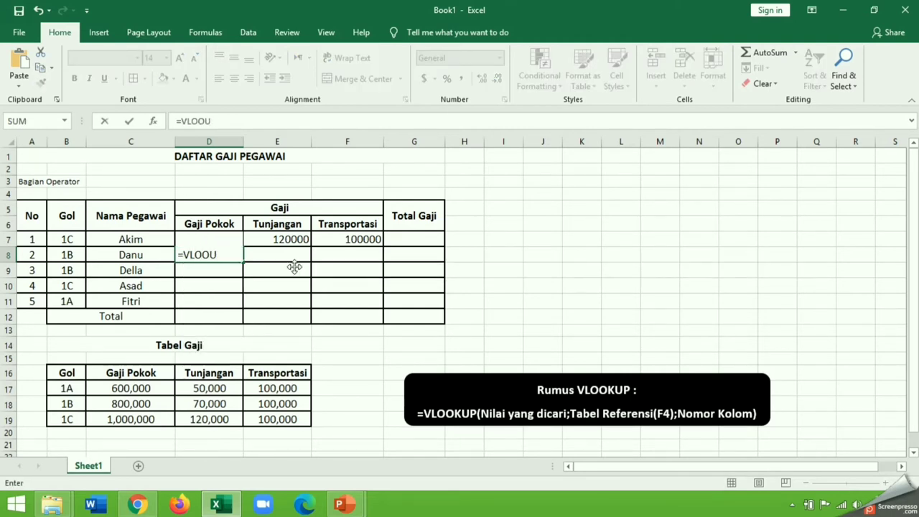
{"action": "type", "text": "KUP("}
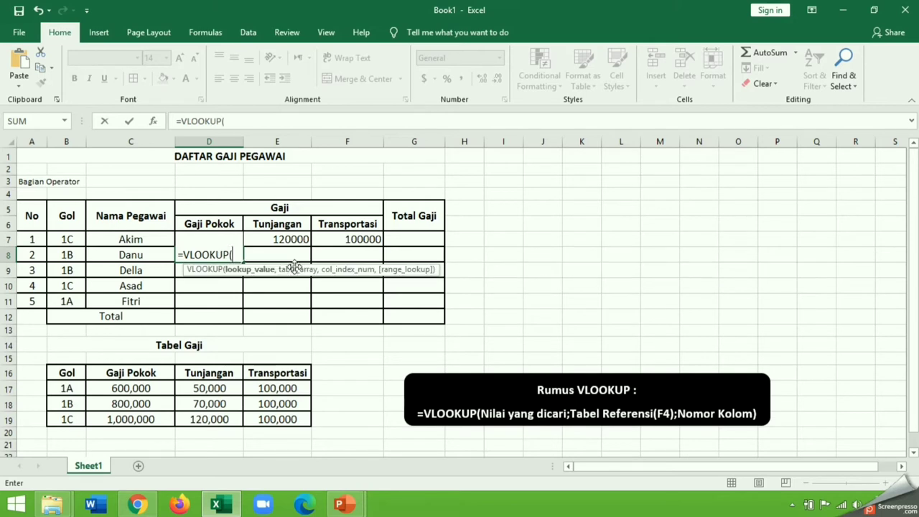
{"action": "left_click", "coordinate": [72, 254]}
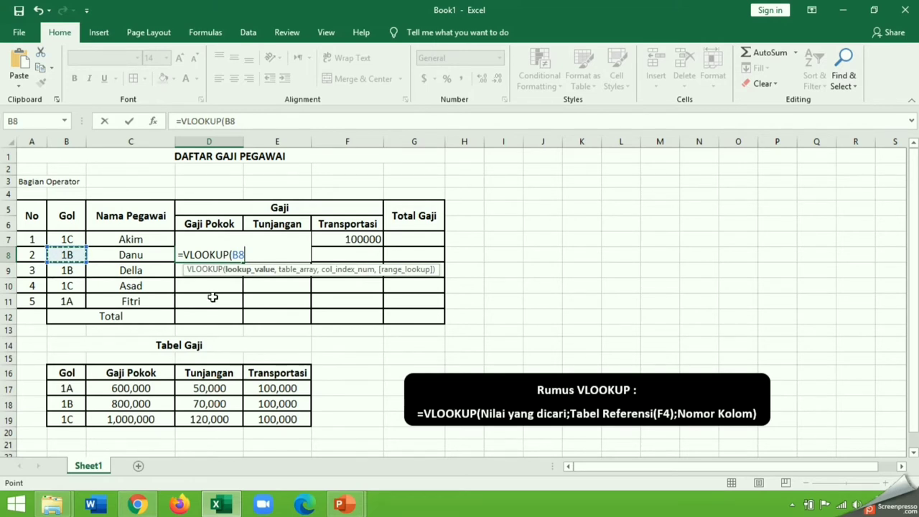
- Complete the D8 formula with the absolute table range $B$17:$E$19 and column number 2
{"action": "type", "text": ","}
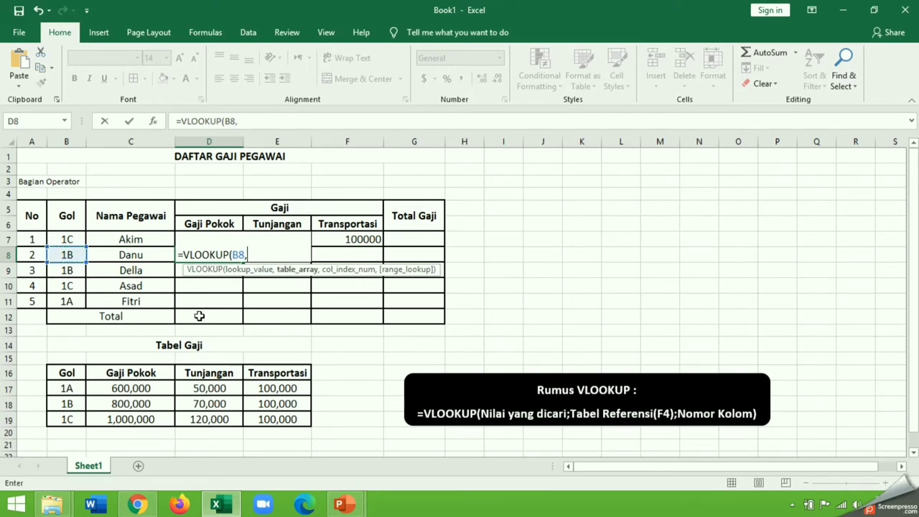
{"action": "left_click_drag", "start_coordinate": [66, 388], "coordinate": [288, 418]}
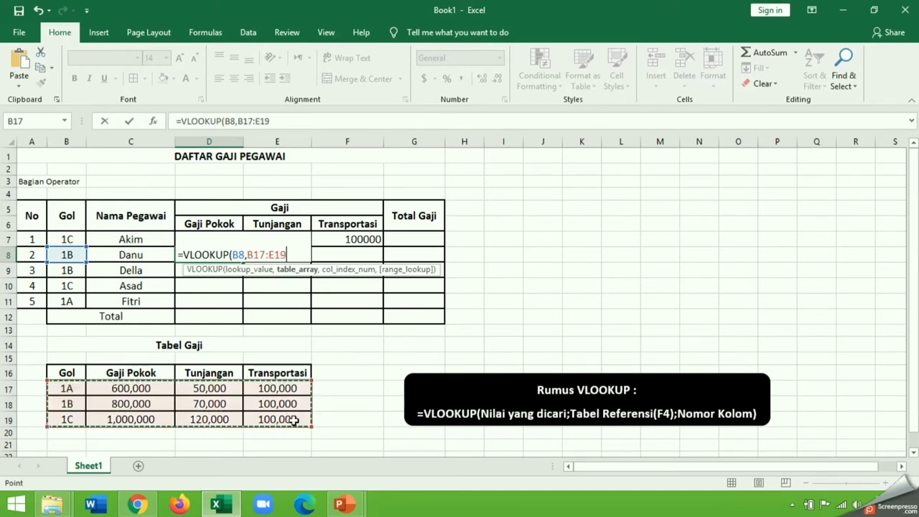
{"action": "key", "text": "F4"}
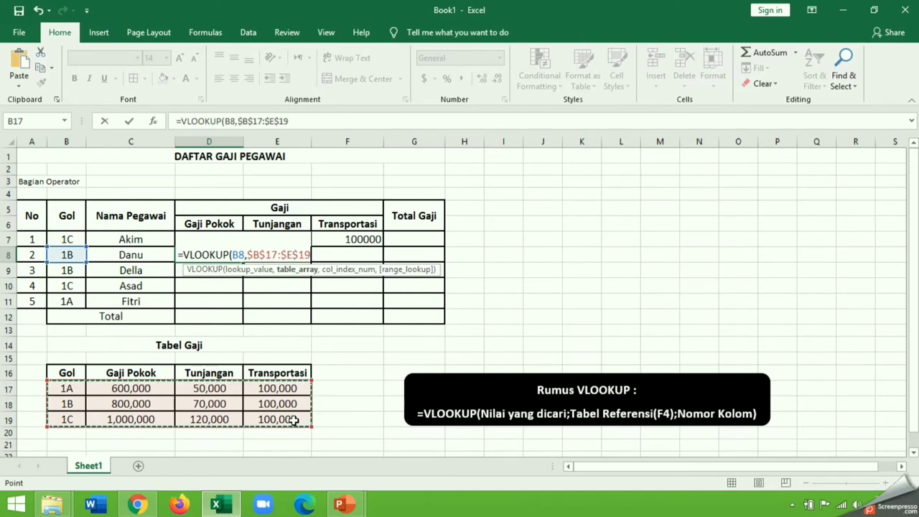
{"action": "type", "text": ","}
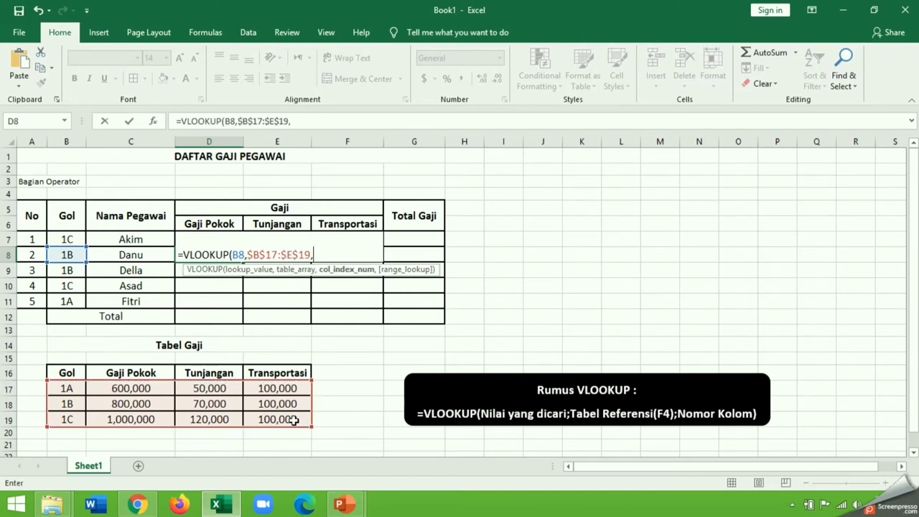
{"action": "type", "text": "2)"}
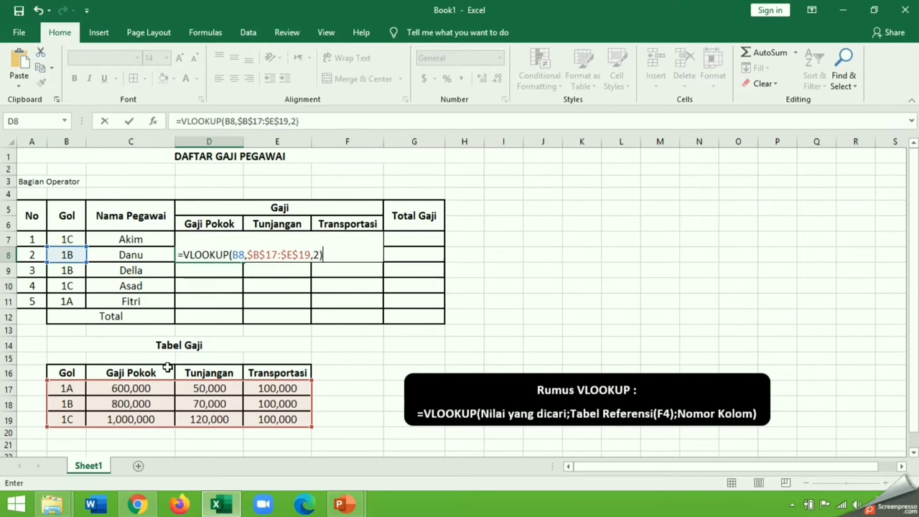
{"action": "key", "text": "Return"}
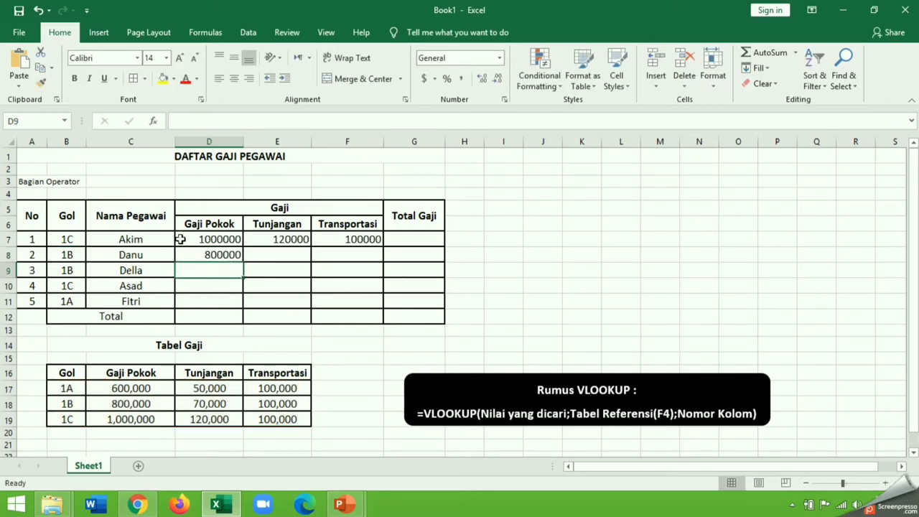
- Fill the Gaji Pokok formula in D8 and the Tunjangan and Transportasi formulas in E7 and F7 down to row 11
{"action": "left_click", "coordinate": [215, 254]}
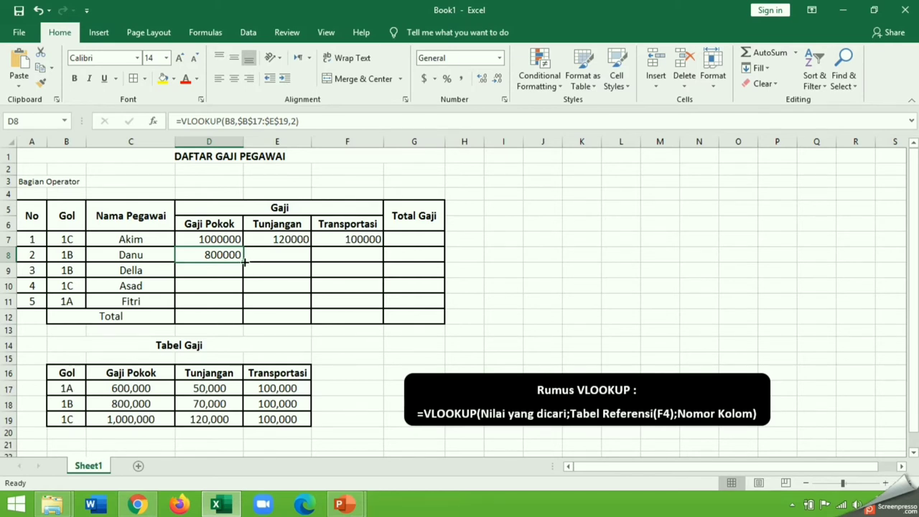
{"action": "left_click_drag", "start_coordinate": [244, 260], "coordinate": [245, 305]}
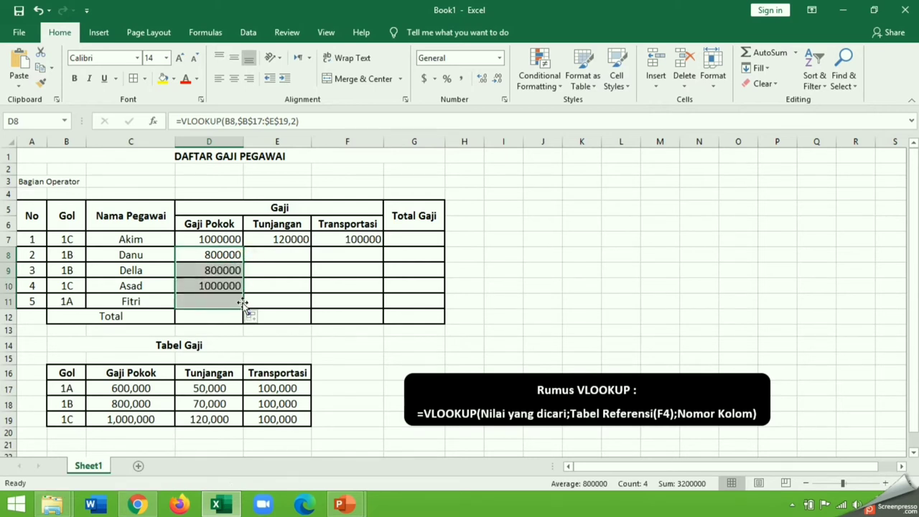
{"action": "left_click", "coordinate": [284, 240]}
{"action": "left_click_drag", "start_coordinate": [314, 245], "coordinate": [313, 302]}
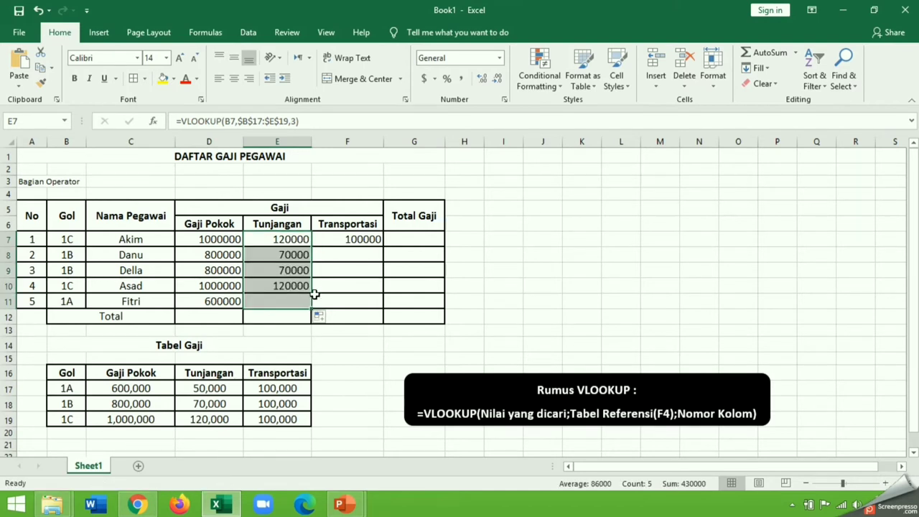
{"action": "left_click", "coordinate": [367, 239]}
{"action": "left_click_drag", "start_coordinate": [384, 244], "coordinate": [385, 310]}
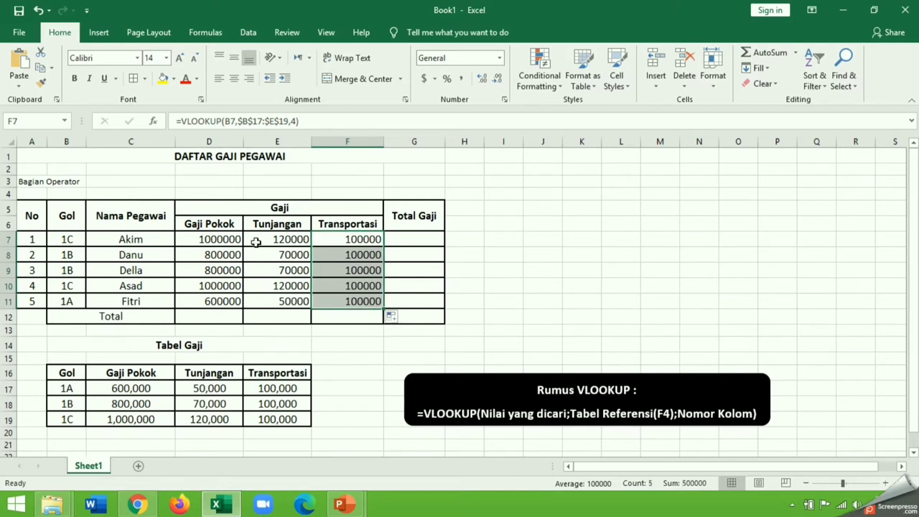
{"action": "left_click", "coordinate": [365, 239]}
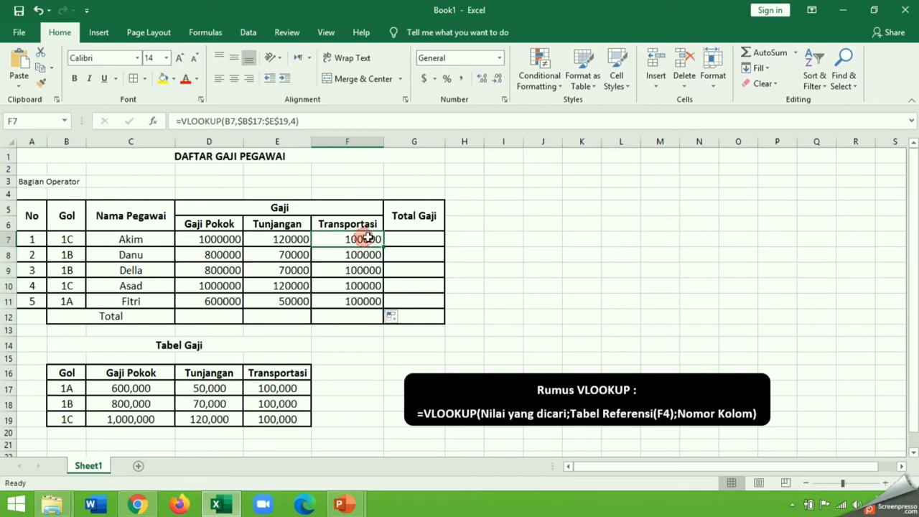
- Enter =D7+E7+F7 in the first employee's Total Gaji cell G7
{"action": "left_click", "coordinate": [408, 242]}
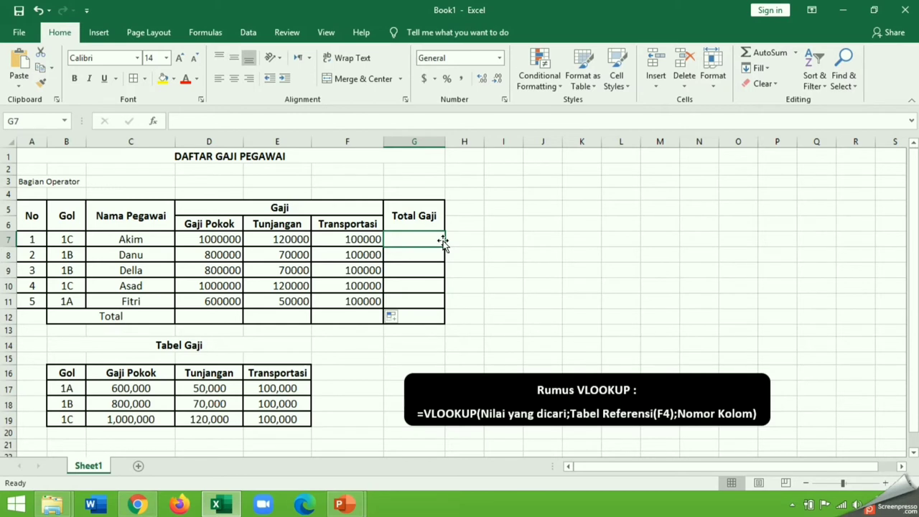
{"action": "type", "text": "="}
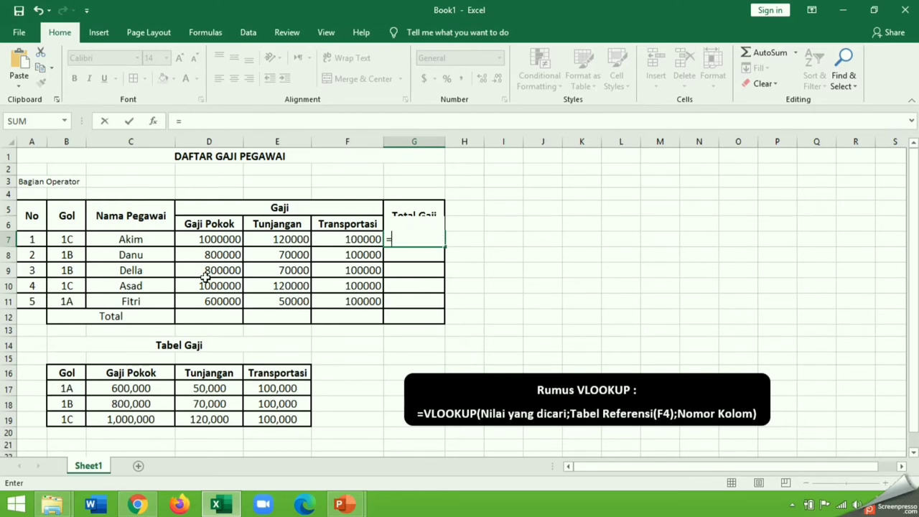
{"action": "left_click", "coordinate": [204, 240]}
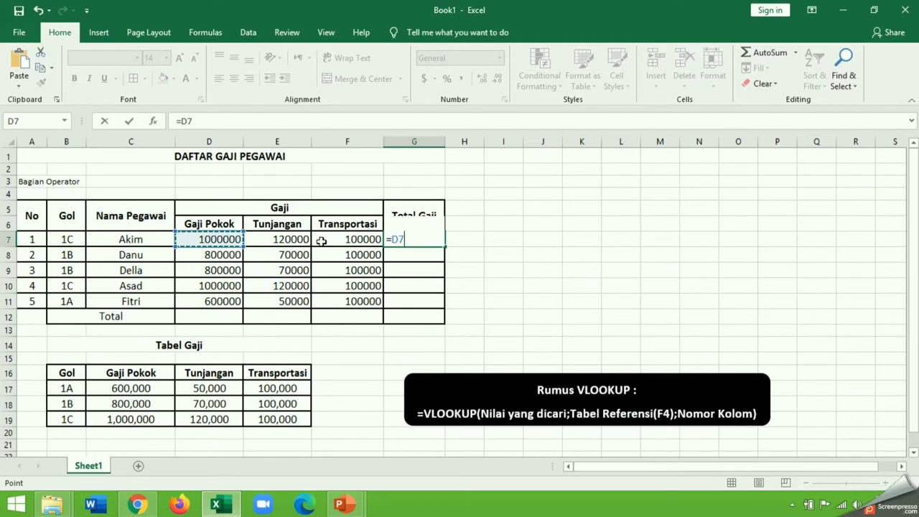
{"action": "type", "text": "+"}
{"action": "left_click", "coordinate": [277, 238]}
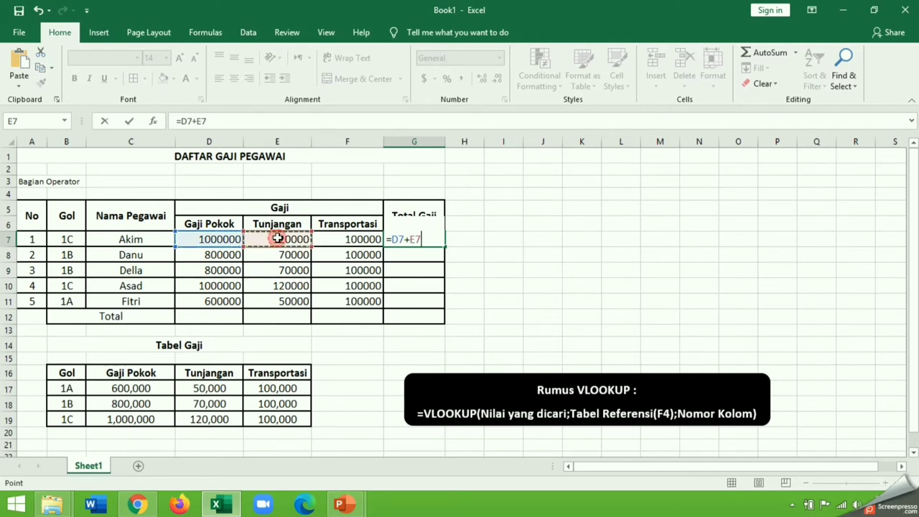
{"action": "type", "text": "+"}
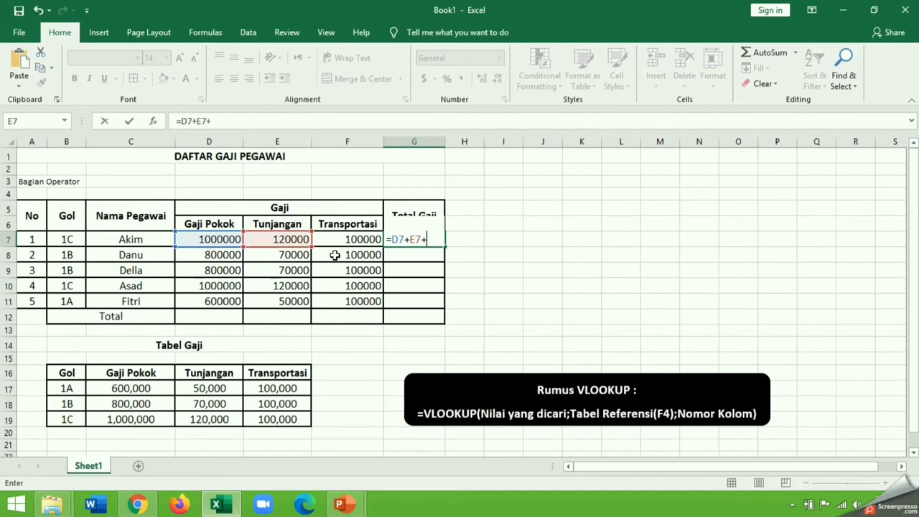
{"action": "left_click", "coordinate": [352, 238]}
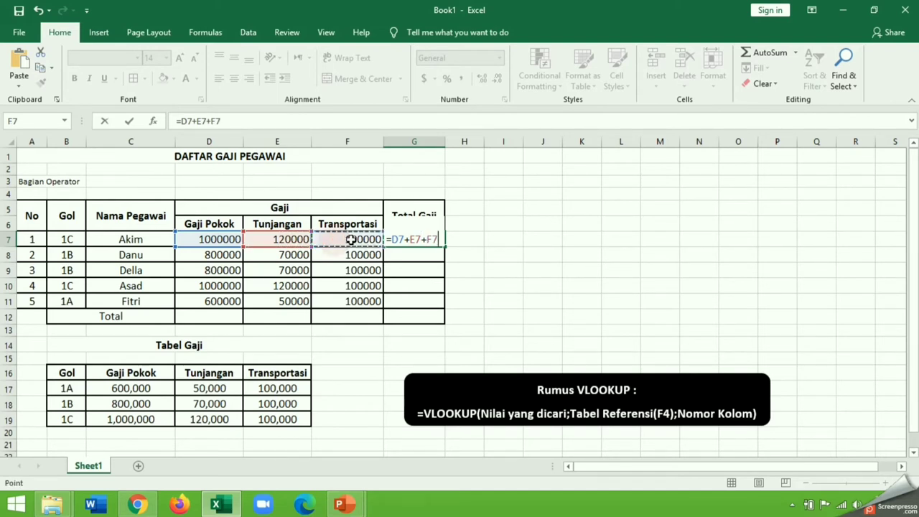
{"action": "key", "text": "Return"}
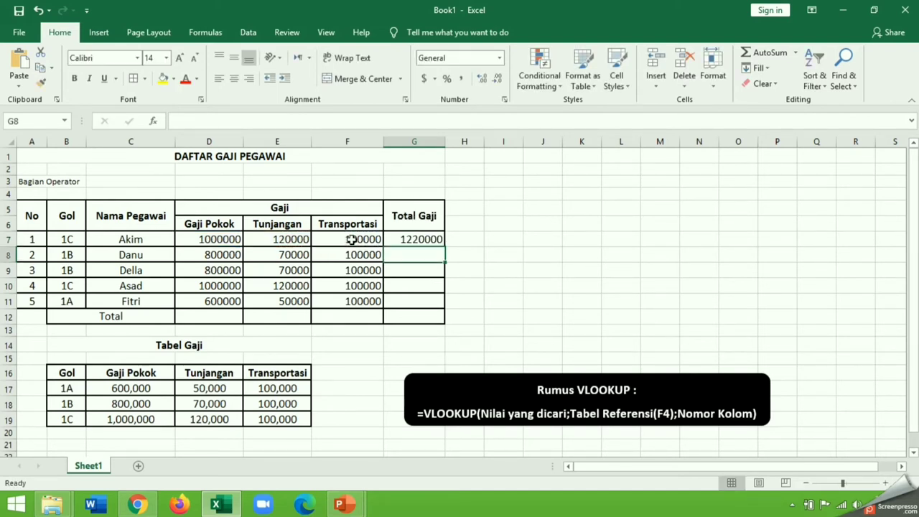
- Enter =D8+E8+F8 in the second employee's Total Gaji cell G8 and fill it down to G11
{"action": "left_click", "coordinate": [420, 239]}
{"action": "left_click", "coordinate": [418, 254]}
{"action": "type", "text": "="}
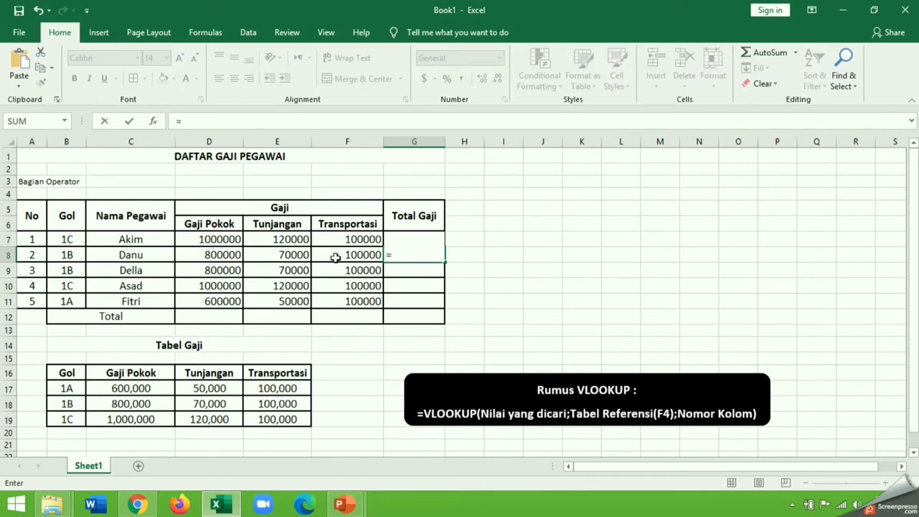
{"action": "left_click", "coordinate": [225, 255]}
{"action": "type", "text": "+"}
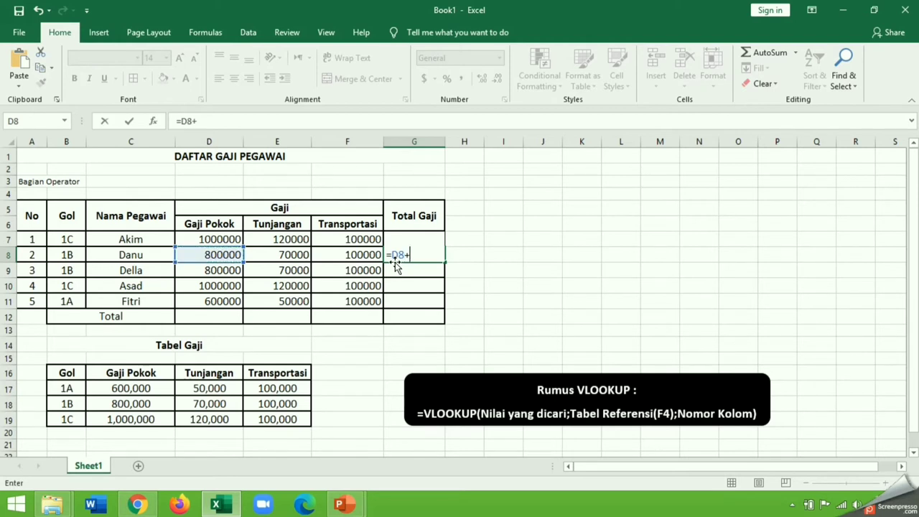
{"action": "left_click", "coordinate": [273, 255]}
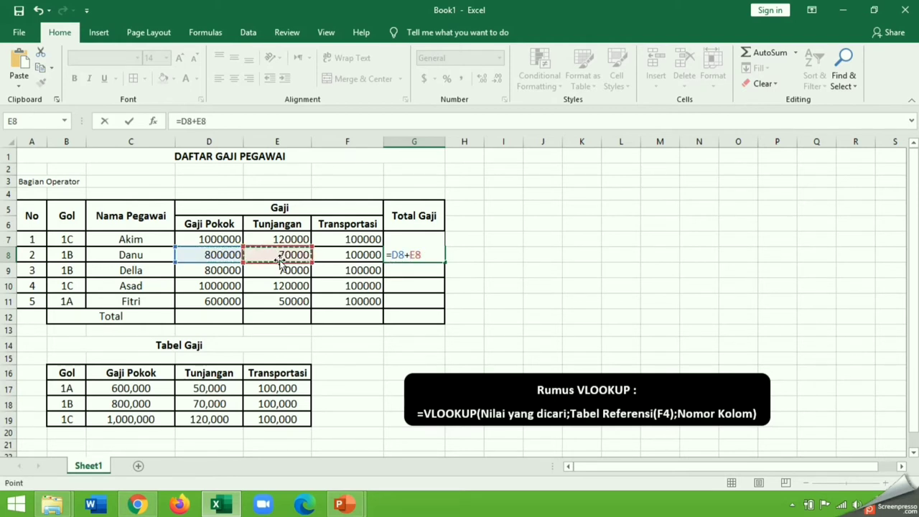
{"action": "type", "text": "+"}
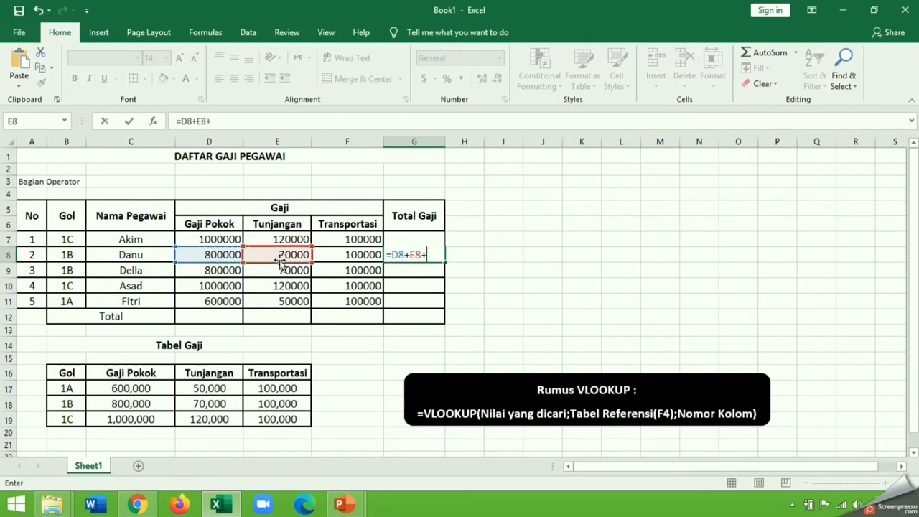
{"action": "left_click", "coordinate": [354, 257]}
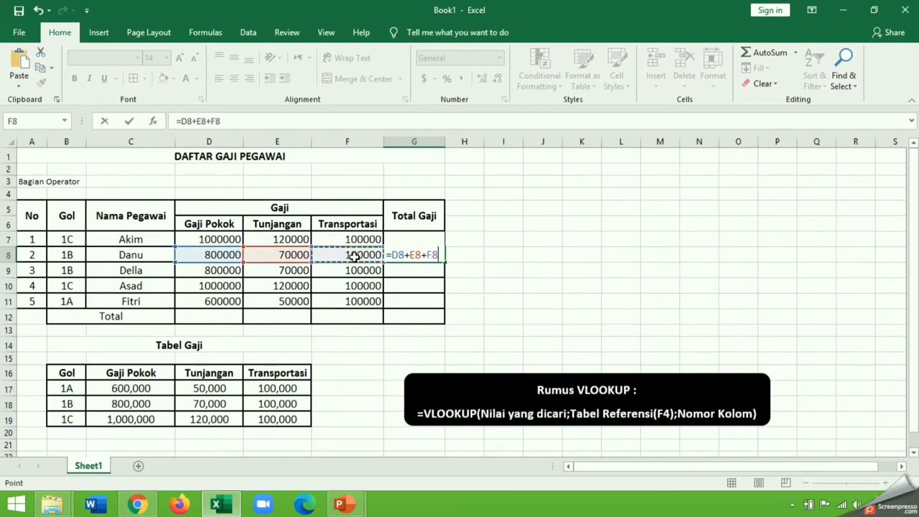
{"action": "key", "text": "Return"}
{"action": "left_click", "coordinate": [408, 256]}
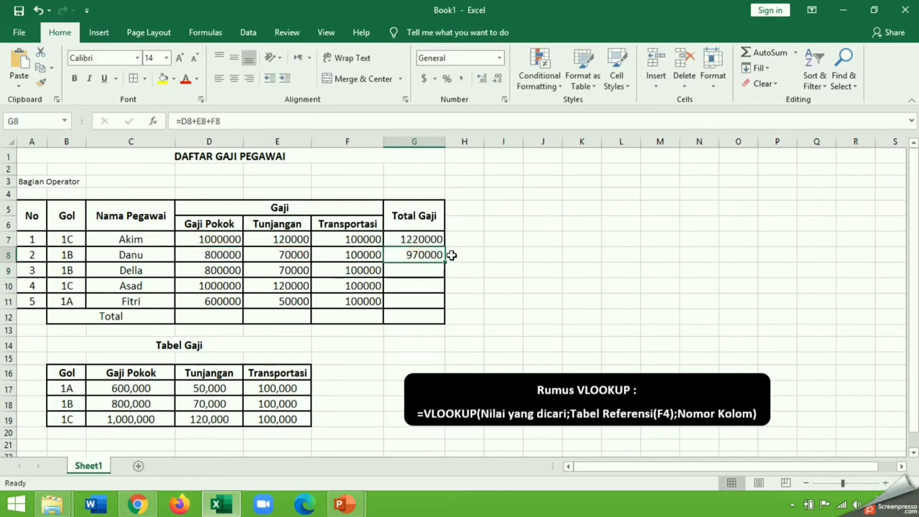
{"action": "left_click_drag", "start_coordinate": [445, 263], "coordinate": [446, 308]}
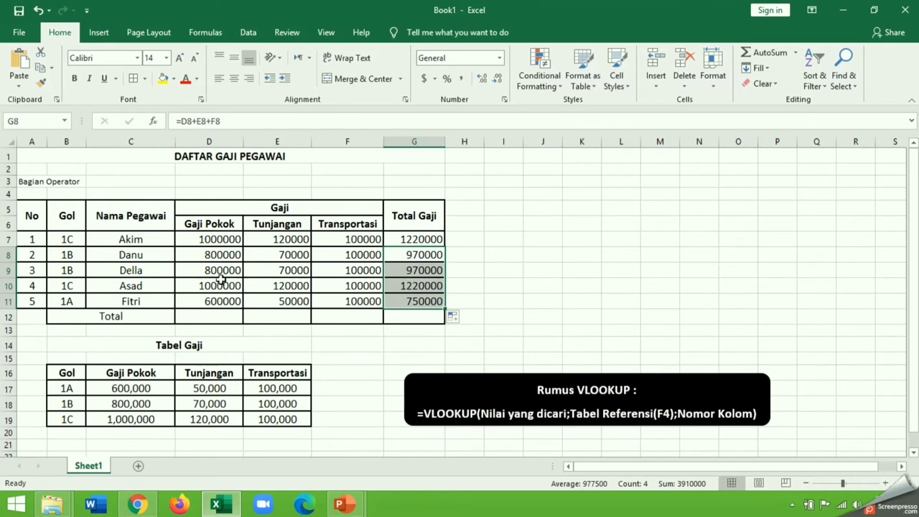
- Enter =SUM(G7:G11) in the Total row's Total Gaji cell G12
{"action": "left_click", "coordinate": [223, 317]}
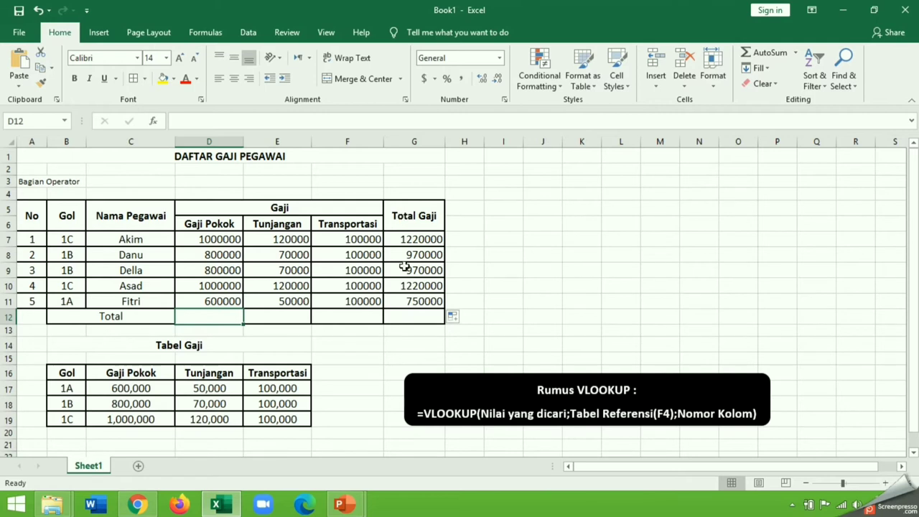
{"action": "left_click", "coordinate": [419, 314]}
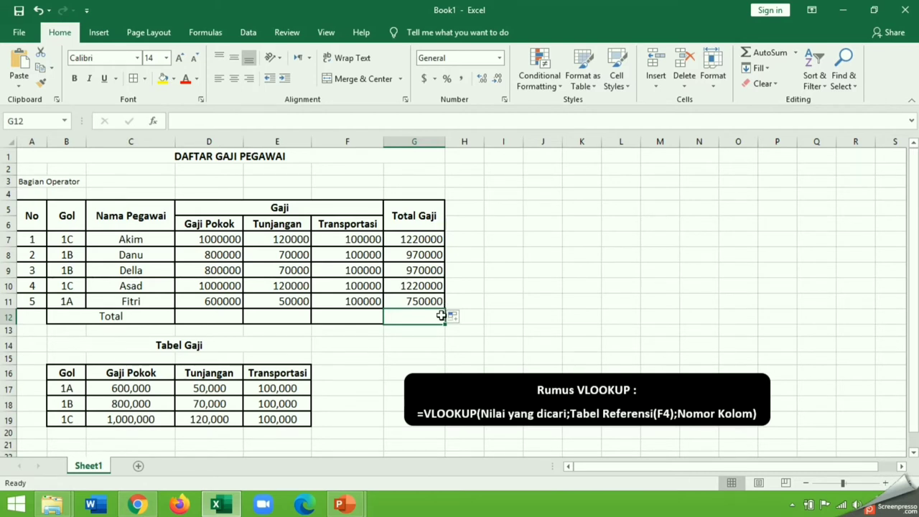
{"action": "type", "text": "=SUM"}
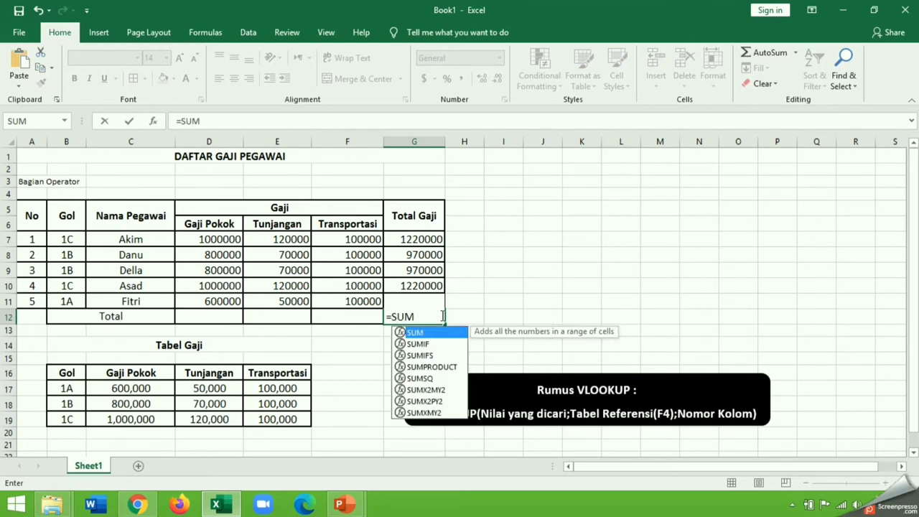
{"action": "type", "text": "("}
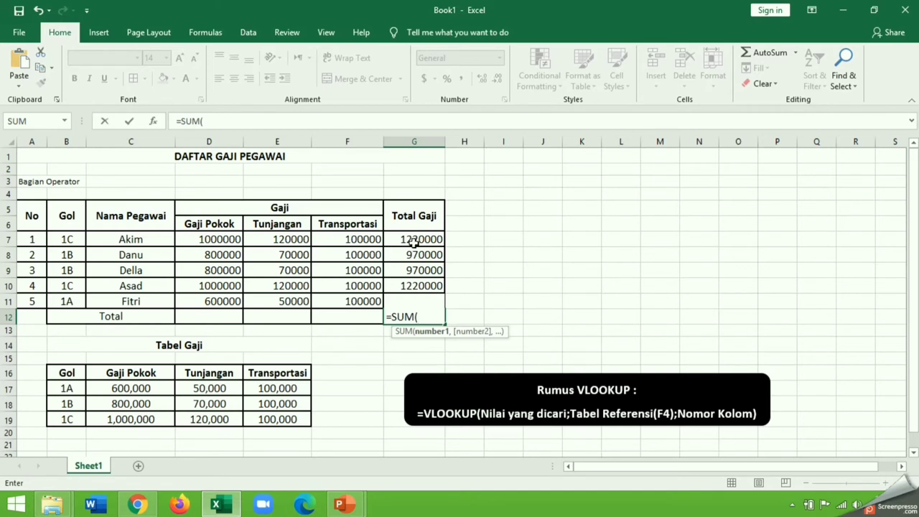
{"action": "left_click_drag", "start_coordinate": [410, 239], "coordinate": [410, 299]}
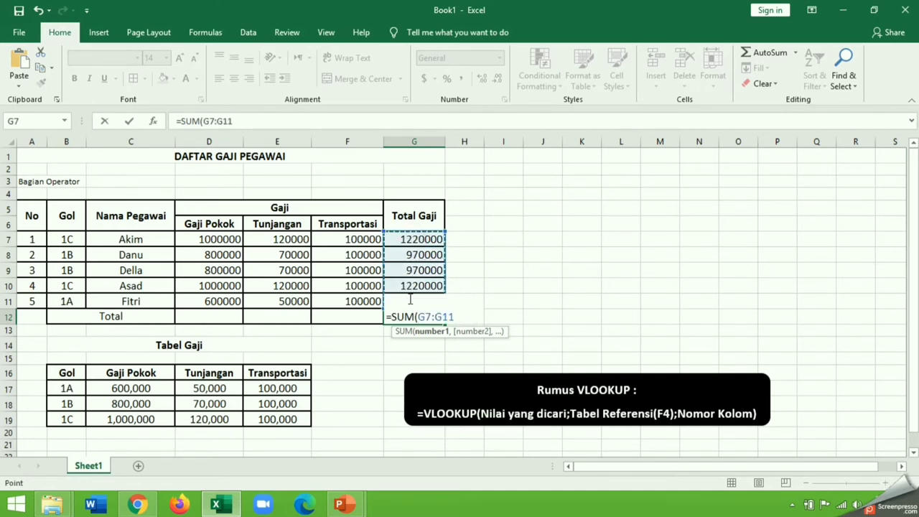
{"action": "type", "text": ")"}
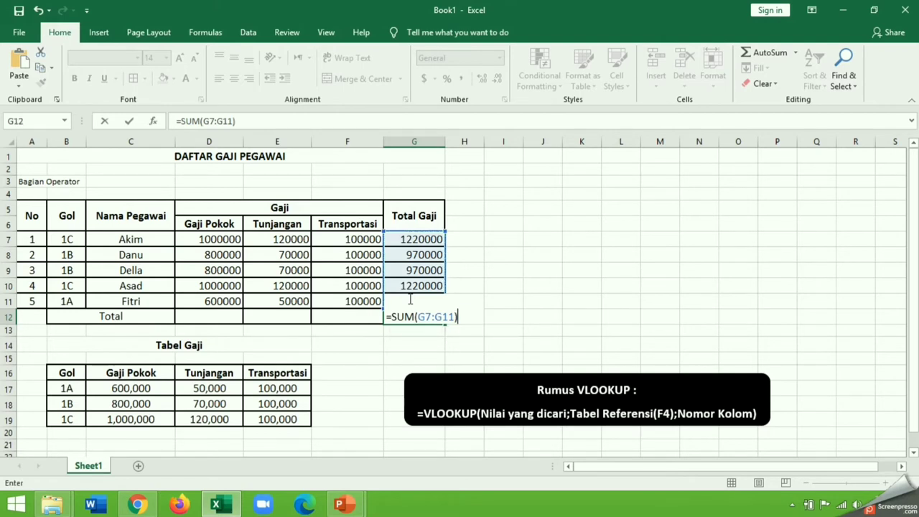
{"action": "key", "text": "Return"}
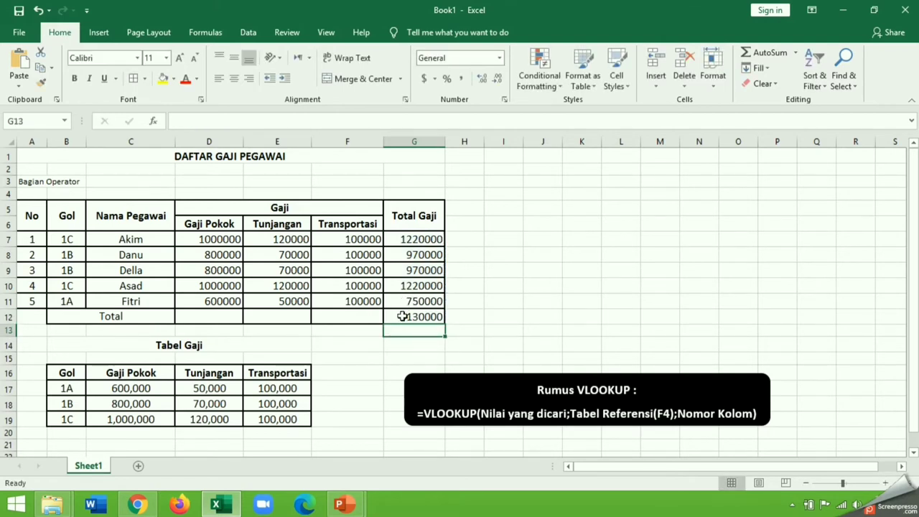
{"action": "left_click", "coordinate": [404, 316]}
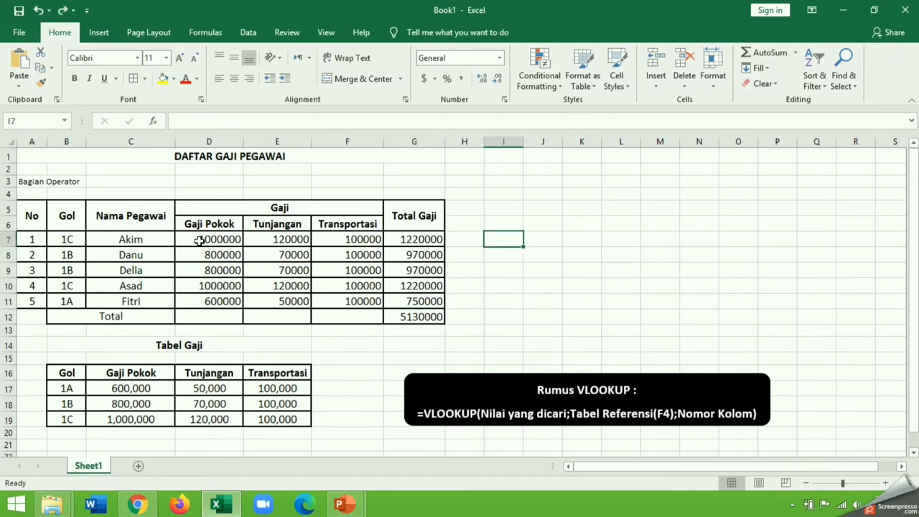
- Format the salary amounts in D7:G12 as Currency with the Rp Indonesian symbol
{"action": "left_click_drag", "start_coordinate": [200, 237], "coordinate": [407, 313]}
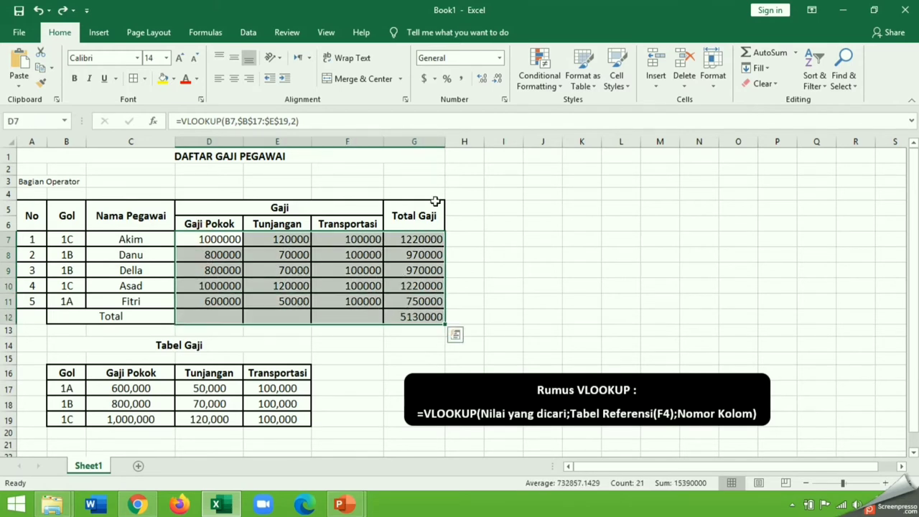
{"action": "left_click", "coordinate": [500, 59]}
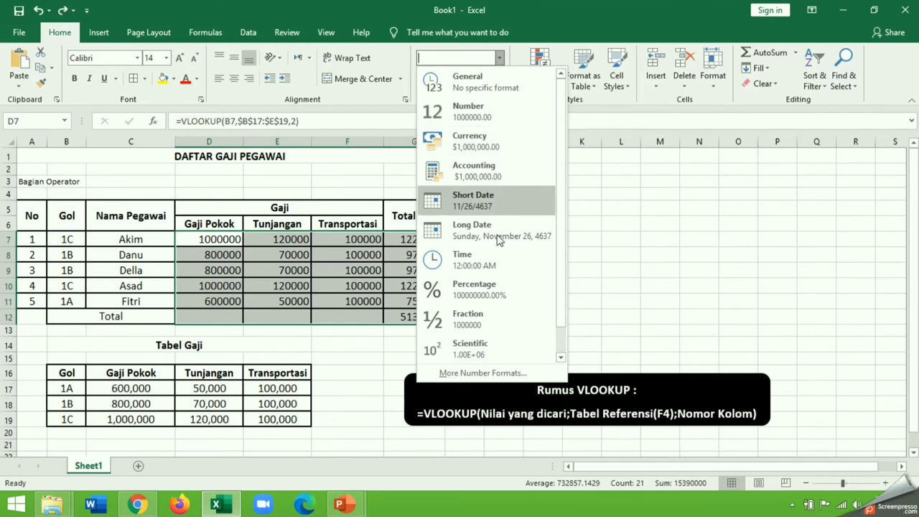
{"action": "left_click", "coordinate": [503, 367]}
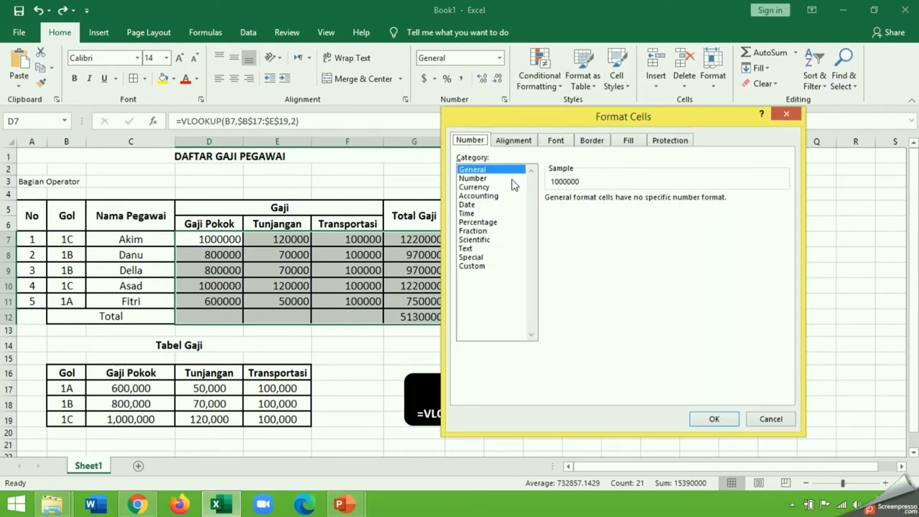
{"action": "left_click", "coordinate": [483, 187]}
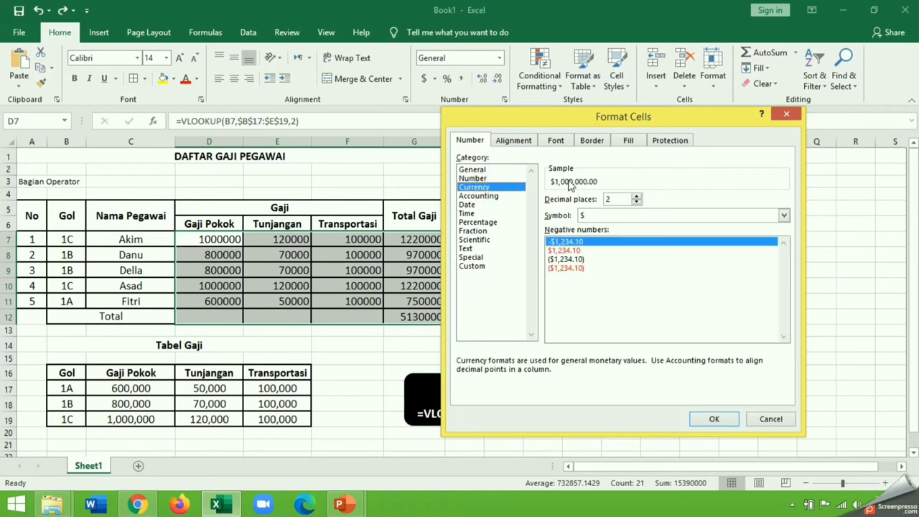
{"action": "left_click", "coordinate": [783, 215]}
{"action": "scroll", "coordinate": [631, 287], "scroll_direction": "down", "scroll_amount": 3}
{"action": "scroll", "coordinate": [630, 287], "scroll_direction": "down", "scroll_amount": 15}
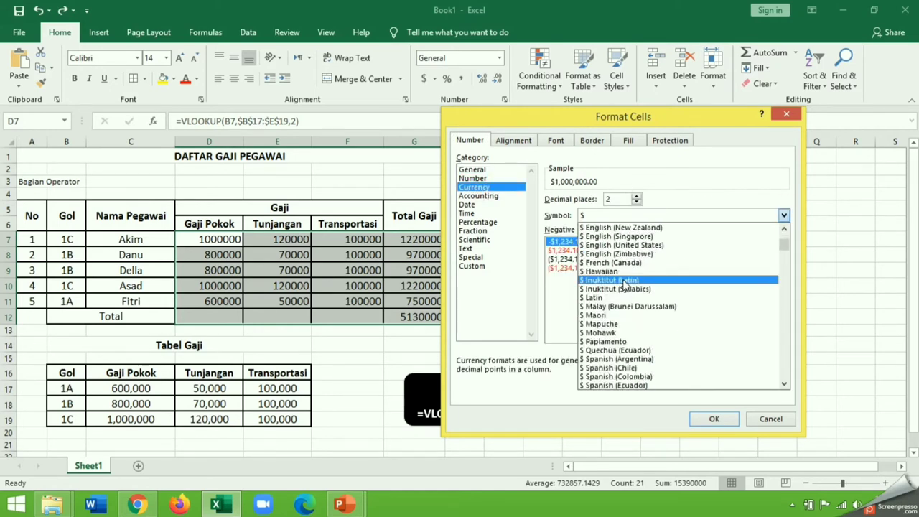
{"action": "scroll", "coordinate": [622, 287], "scroll_direction": "down", "scroll_amount": 12}
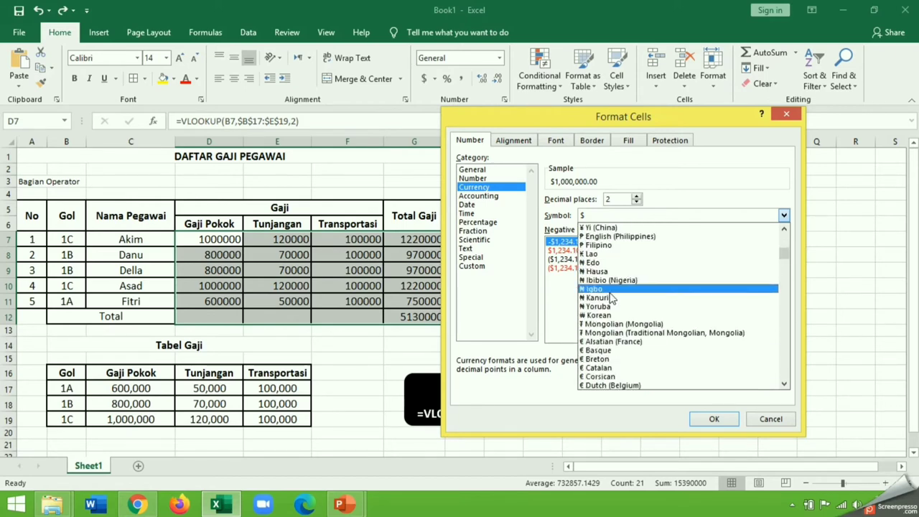
{"action": "scroll", "coordinate": [607, 291], "scroll_direction": "down", "scroll_amount": 10}
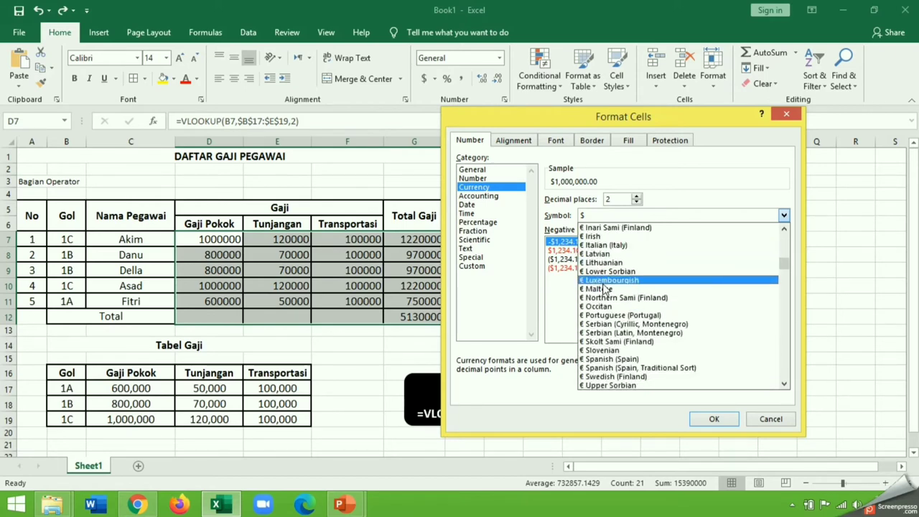
{"action": "scroll", "coordinate": [606, 288], "scroll_direction": "down", "scroll_amount": 10}
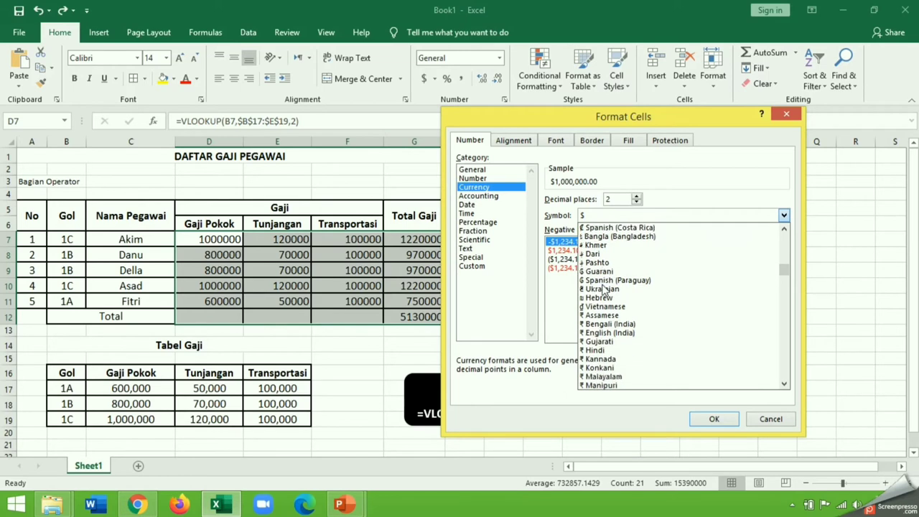
{"action": "scroll", "coordinate": [606, 289], "scroll_direction": "down", "scroll_amount": 10}
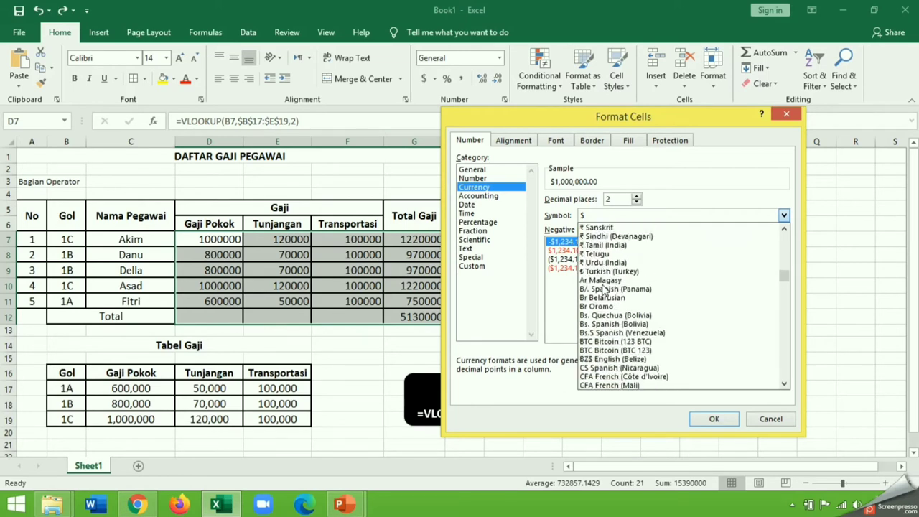
{"action": "scroll", "coordinate": [605, 288], "scroll_direction": "down", "scroll_amount": 10}
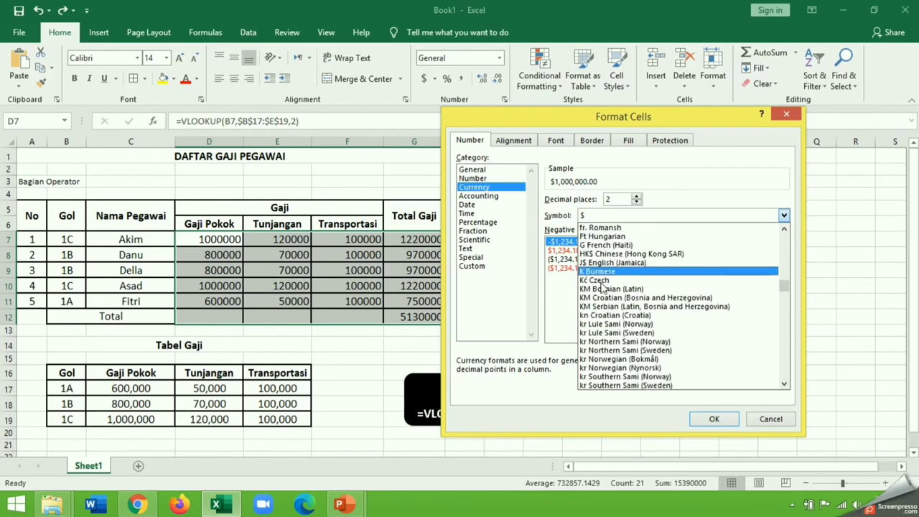
{"action": "scroll", "coordinate": [602, 287], "scroll_direction": "down", "scroll_amount": 5}
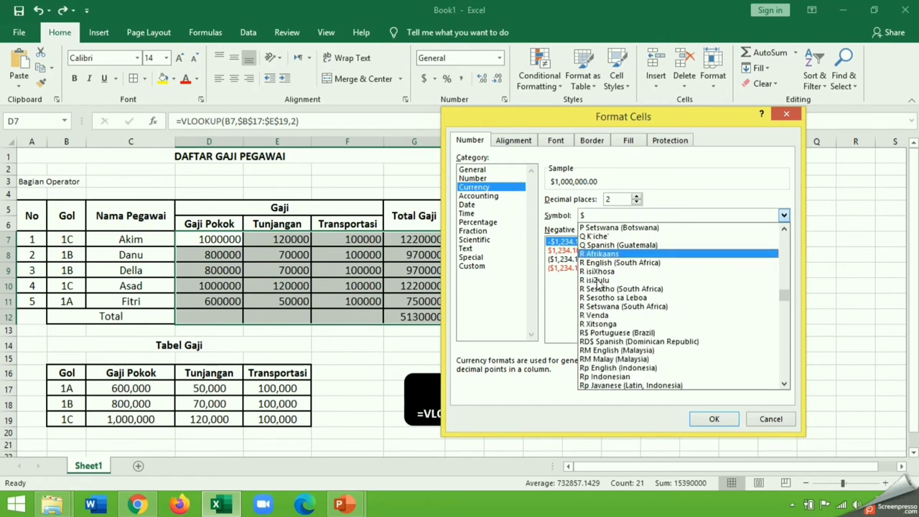
{"action": "scroll", "coordinate": [597, 308], "scroll_direction": "down", "scroll_amount": 1}
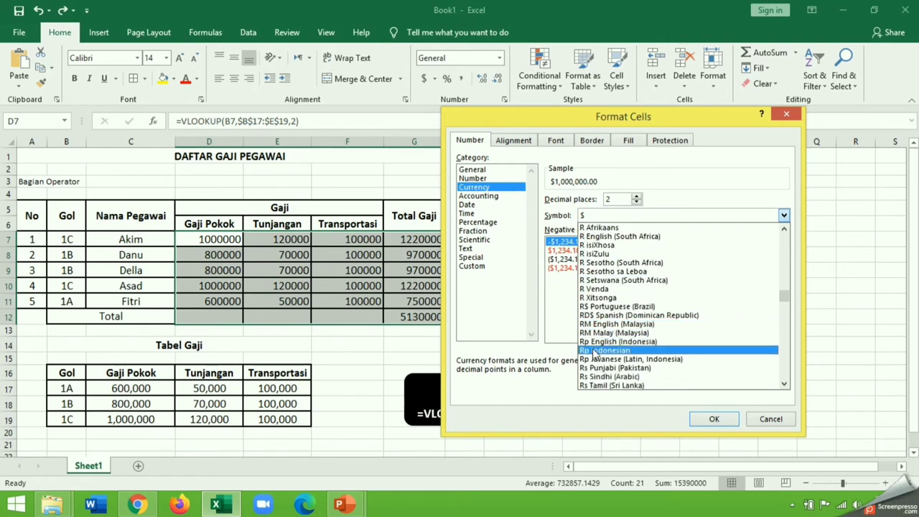
{"action": "left_click", "coordinate": [596, 350]}
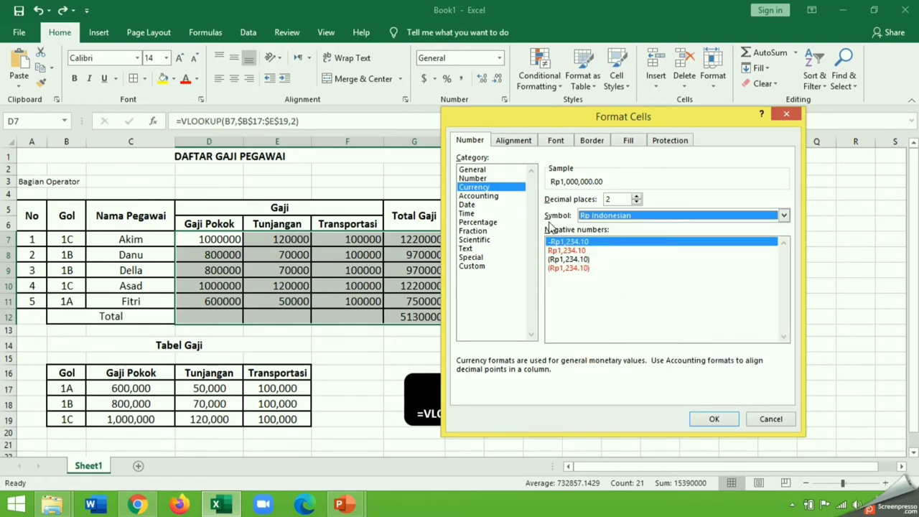
{"action": "left_click", "coordinate": [715, 419]}
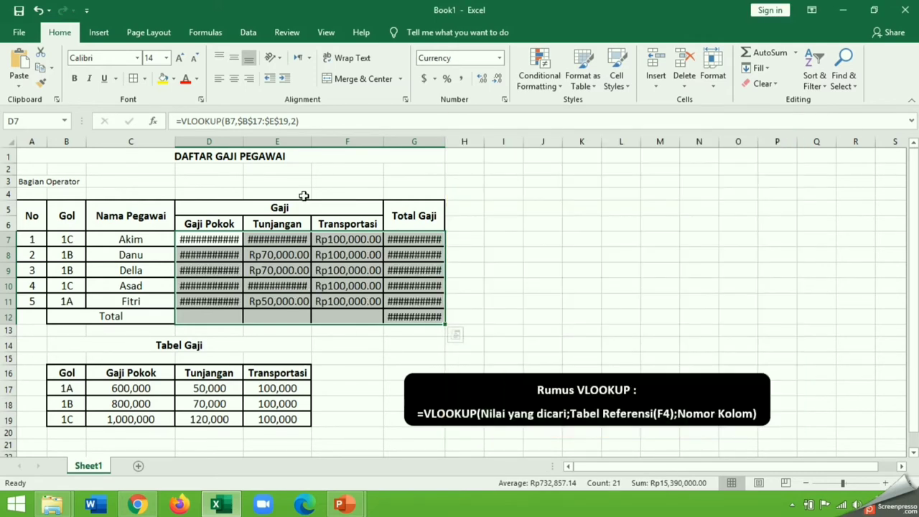
{"action": "left_click", "coordinate": [505, 181]}
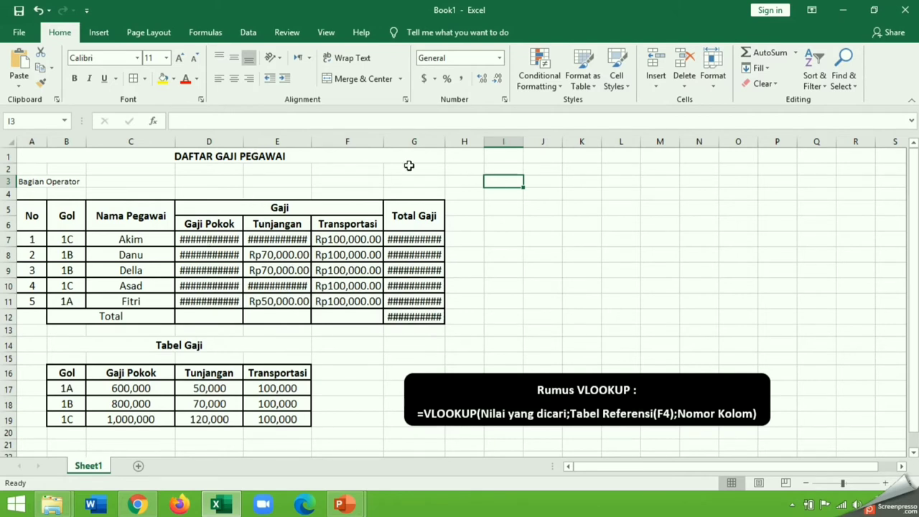
- Widen columns G, F, E and D enough to fit the currency amounts
{"action": "left_click_drag", "start_coordinate": [446, 141], "coordinate": [475, 141]}
{"action": "left_click_drag", "start_coordinate": [383, 141], "coordinate": [407, 141]}
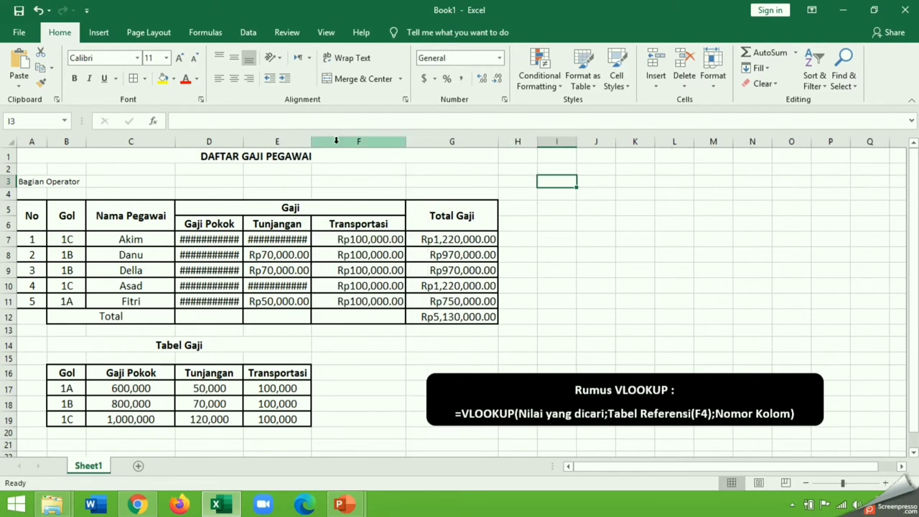
{"action": "left_click_drag", "start_coordinate": [311, 142], "coordinate": [338, 142]}
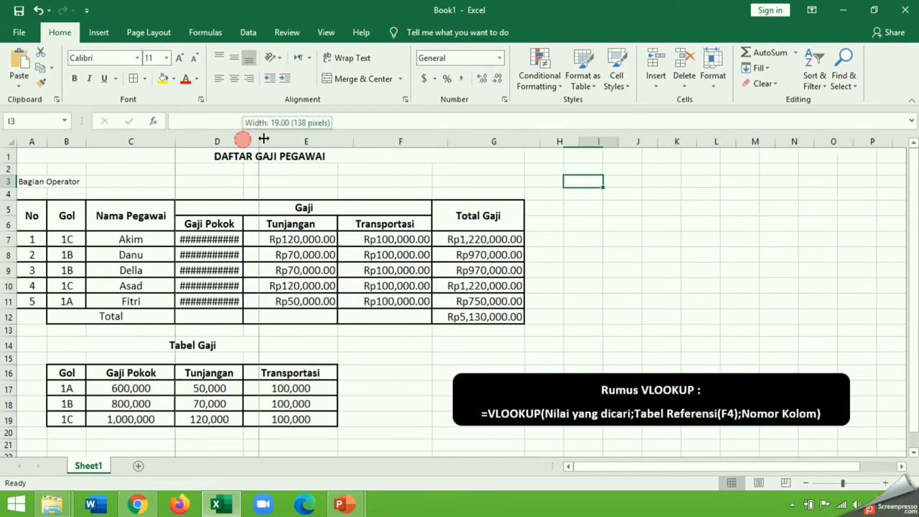
{"action": "left_click_drag", "start_coordinate": [242, 139], "coordinate": [273, 140]}
- Set the Tabel Gaji amounts in C17:E19 to the Currency format and choose a currency symbol
{"action": "left_click_drag", "start_coordinate": [115, 388], "coordinate": [345, 419]}
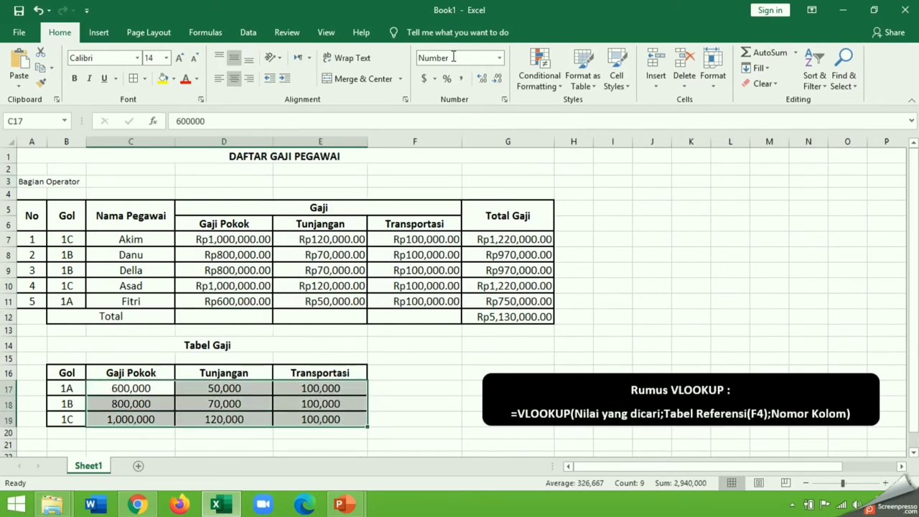
{"action": "left_click", "coordinate": [499, 57]}
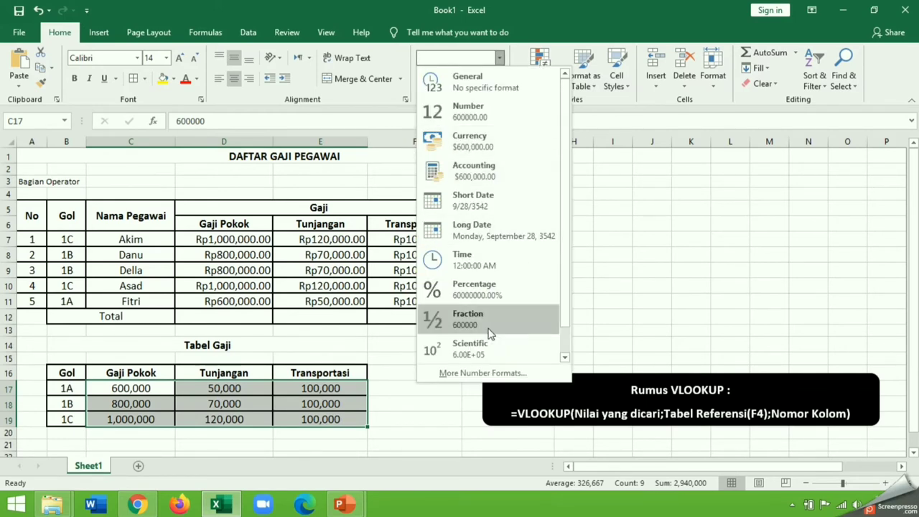
{"action": "left_click", "coordinate": [483, 373]}
{"action": "left_click", "coordinate": [477, 187]}
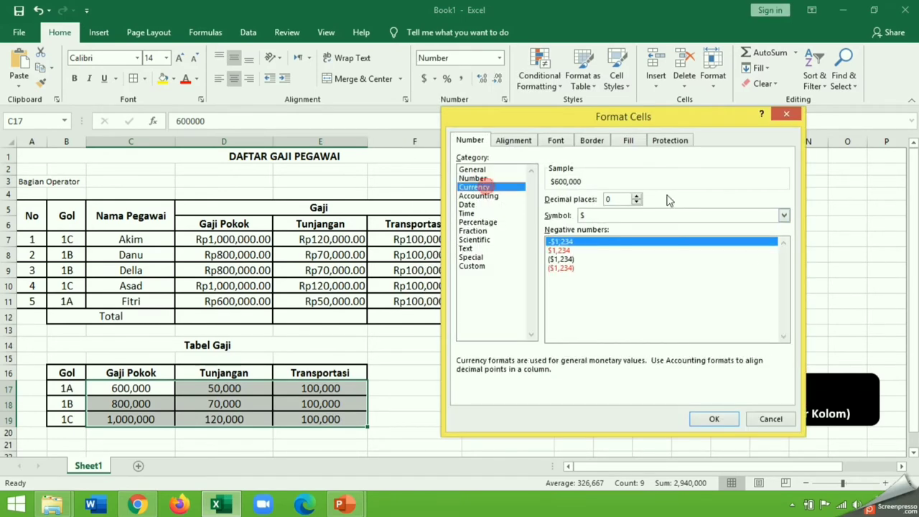
{"action": "left_click", "coordinate": [783, 218]}
{"action": "scroll", "coordinate": [689, 301], "scroll_direction": "down", "scroll_amount": 20}
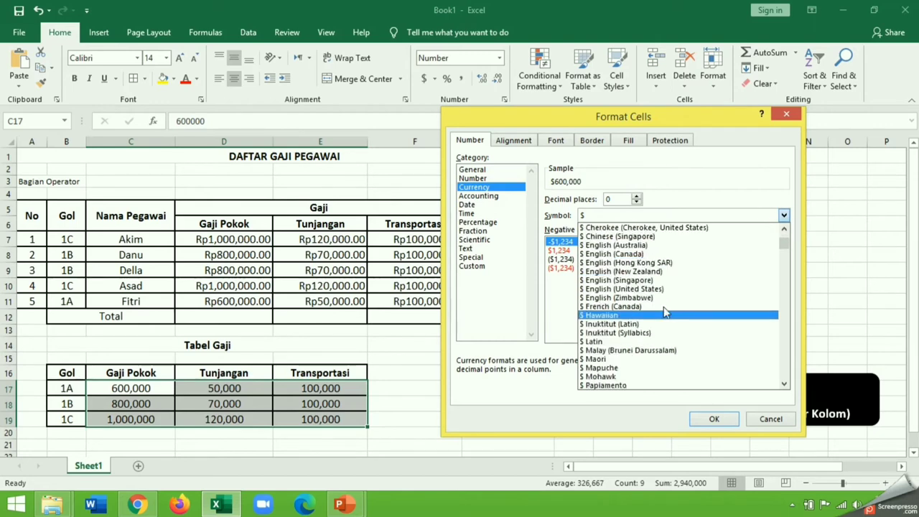
{"action": "left_click", "coordinate": [783, 245]}
{"action": "scroll", "coordinate": [781, 297], "scroll_direction": "down", "scroll_amount": 20}
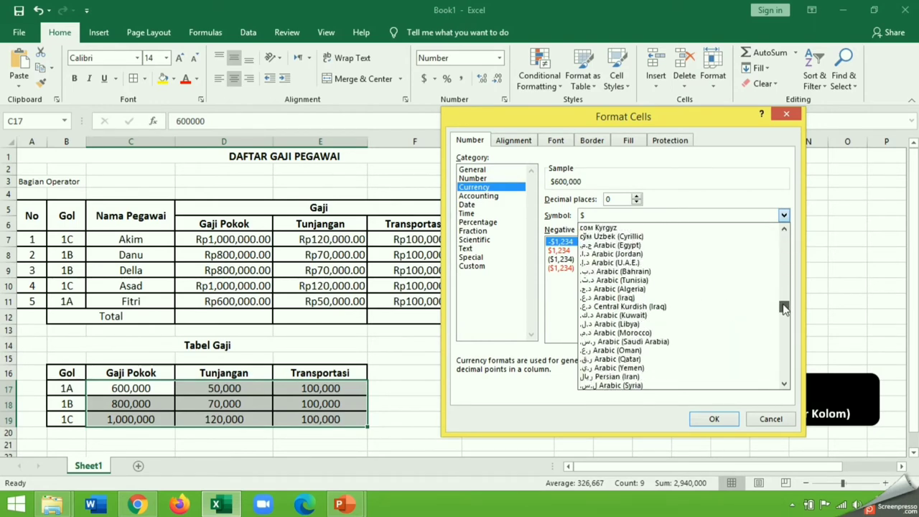
{"action": "left_click", "coordinate": [605, 228]}
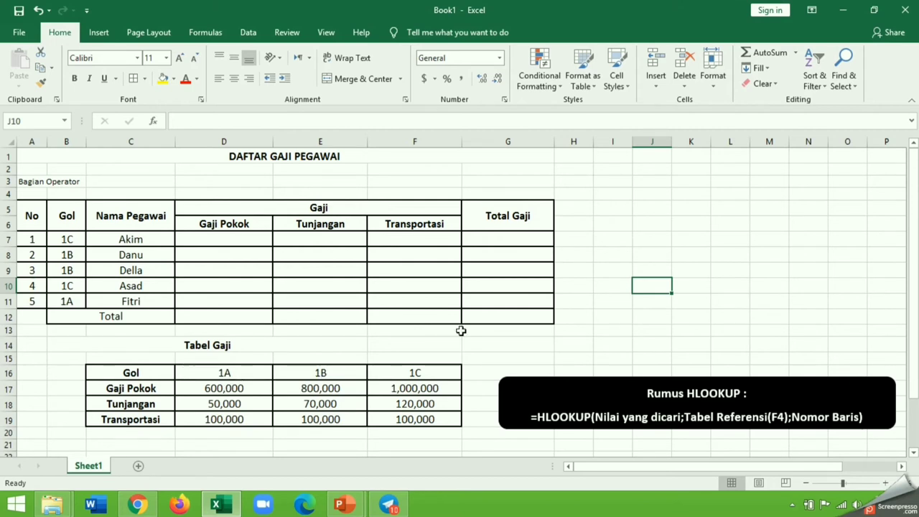
- Enter =HLOOKUP(B7,$D$16:$F$19,2) in the first employee's Gaji Pokok cell D7, with the Tabel Gaji range as an absolute reference
{"action": "left_click", "coordinate": [236, 240]}
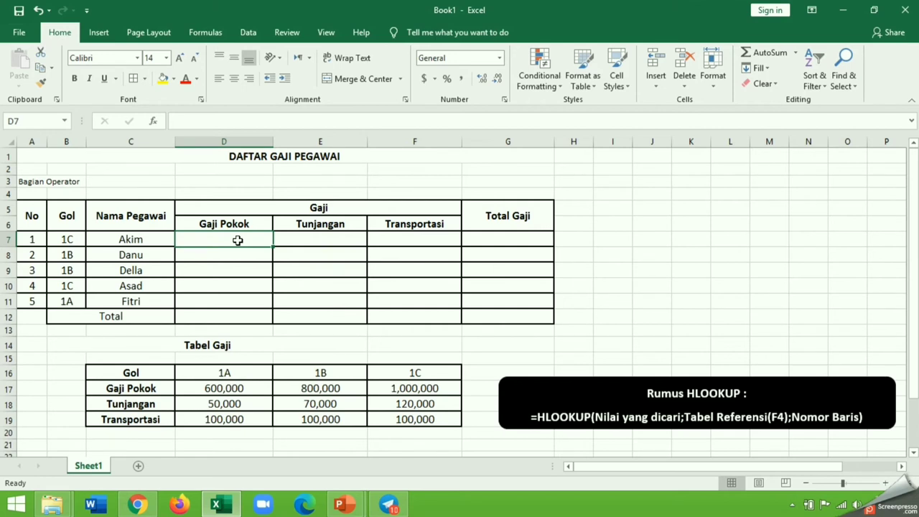
{"action": "type", "text": "="}
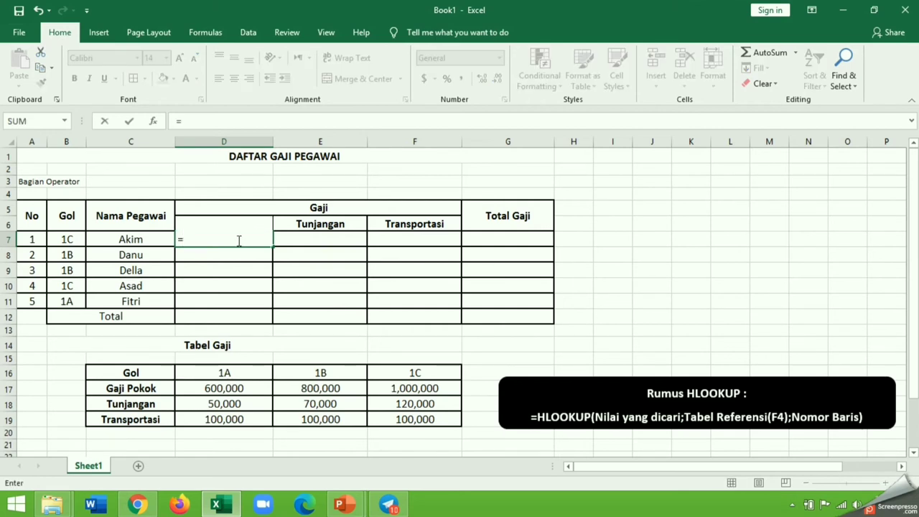
{"action": "type", "text": "HLOOKUP("}
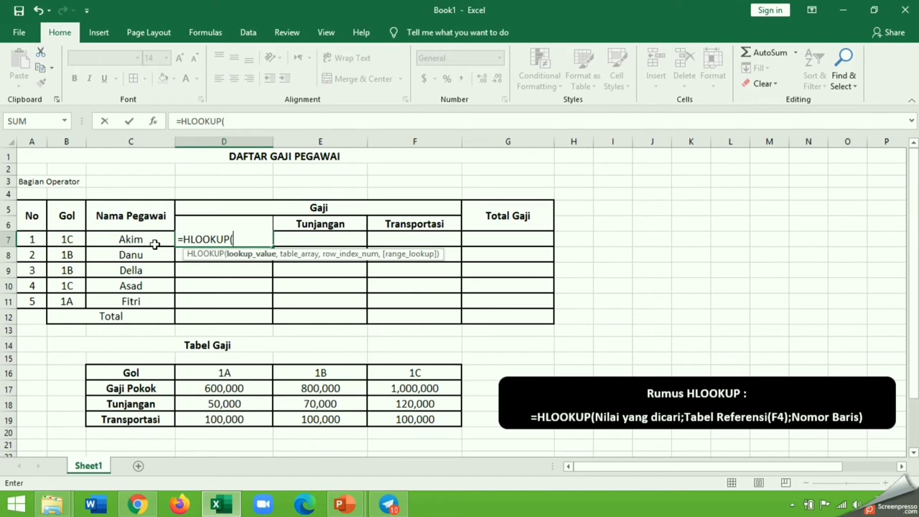
{"action": "left_click", "coordinate": [71, 239]}
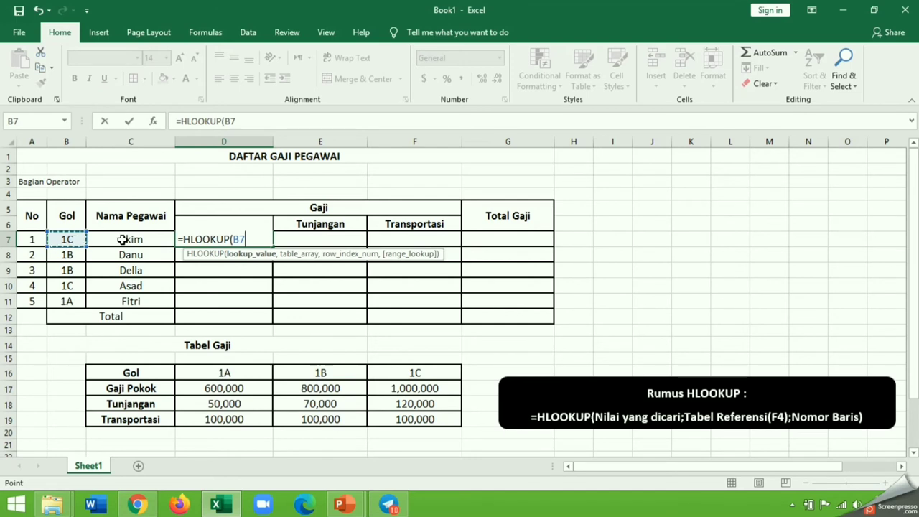
{"action": "type", "text": ","}
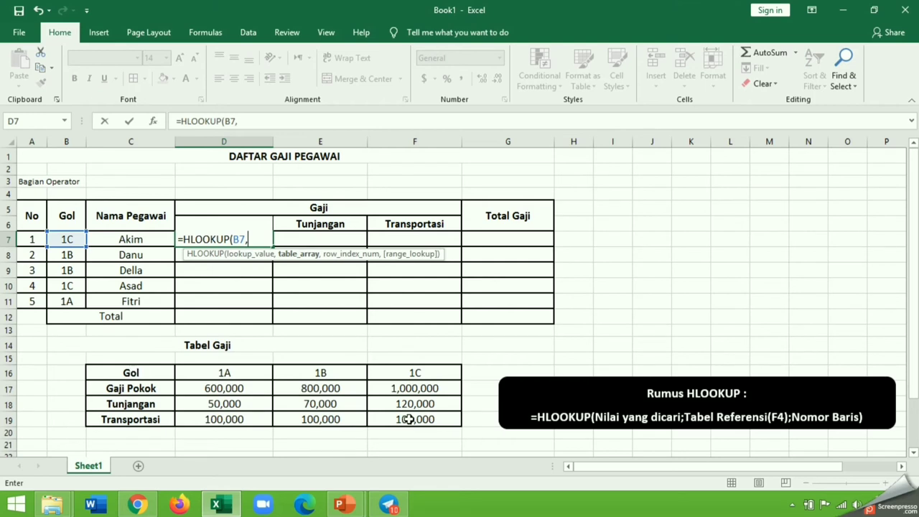
{"action": "left_click_drag", "start_coordinate": [219, 372], "coordinate": [417, 419]}
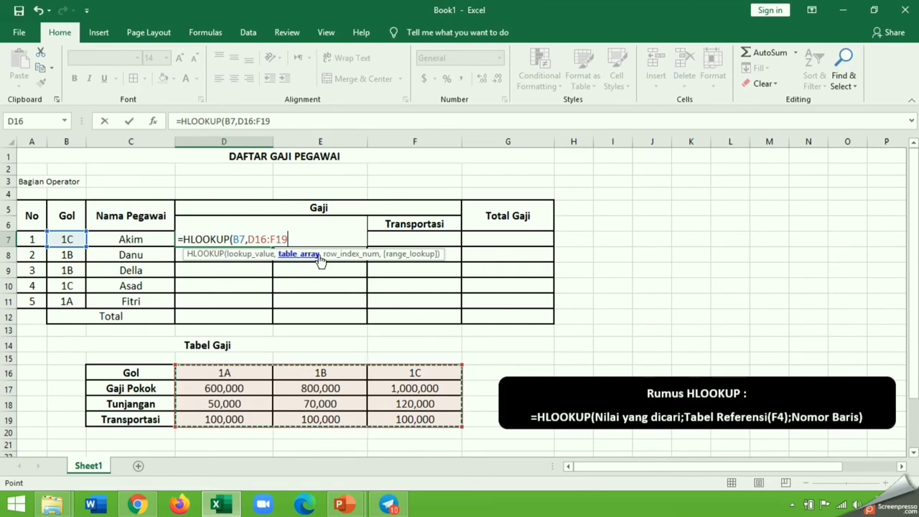
{"action": "key", "text": "F4"}
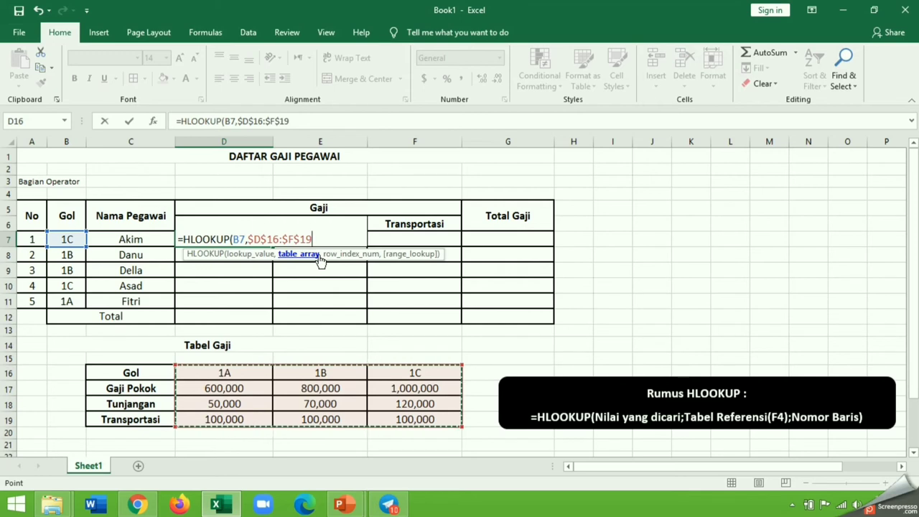
{"action": "type", "text": ","}
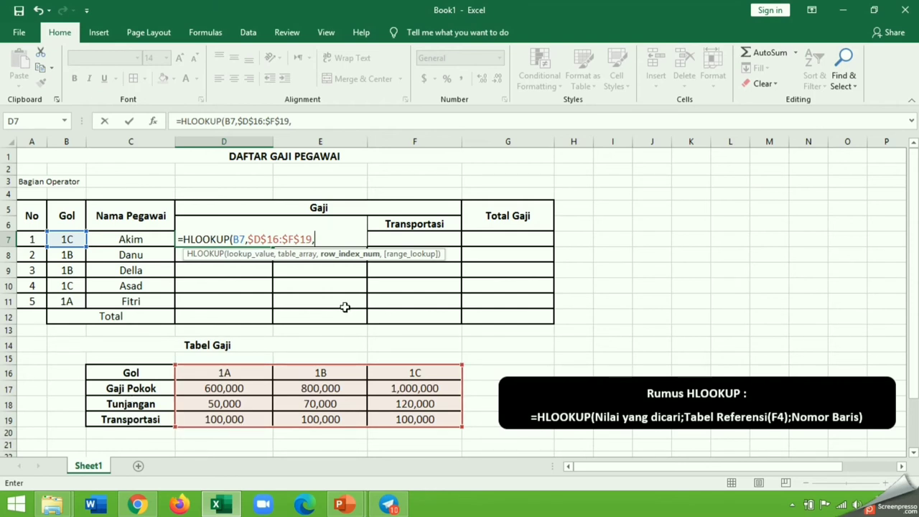
{"action": "type", "text": "2"}
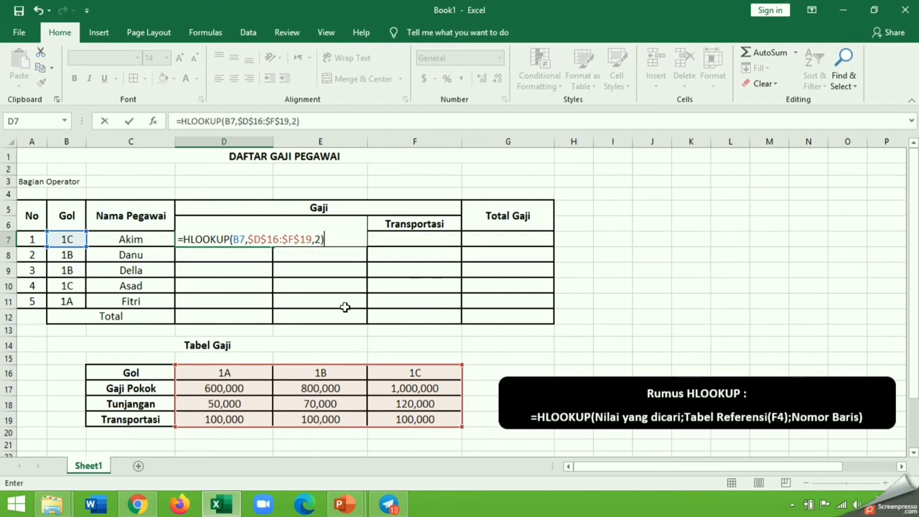
{"action": "type", "text": ")"}
{"action": "key", "text": "Return"}
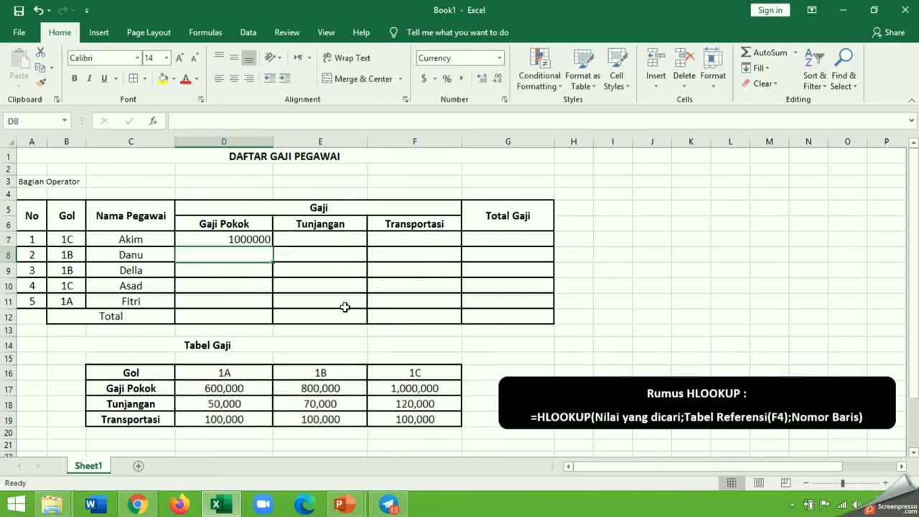
{"action": "left_click", "coordinate": [225, 242]}
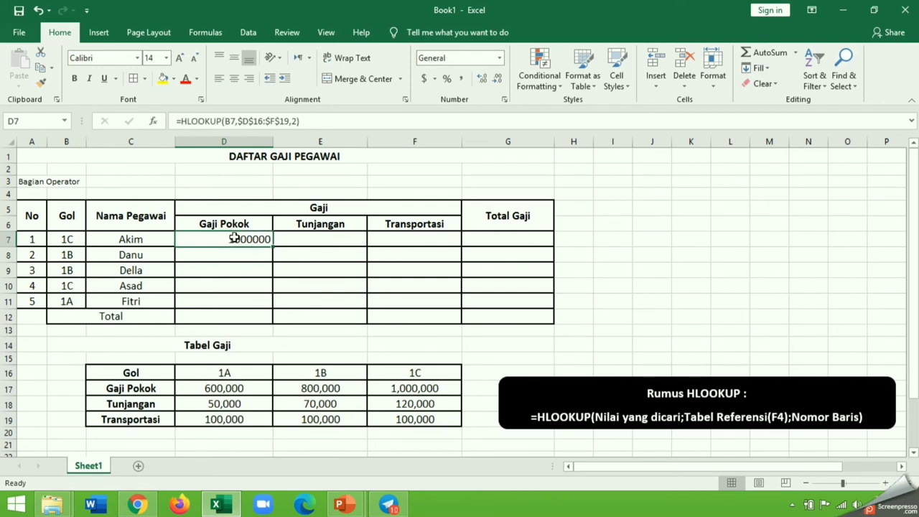
- Enter =HLOOKUP(B7,$D$16:$F$19,3) in the first employee's Tunjangan cell E7
{"action": "left_click", "coordinate": [328, 240]}
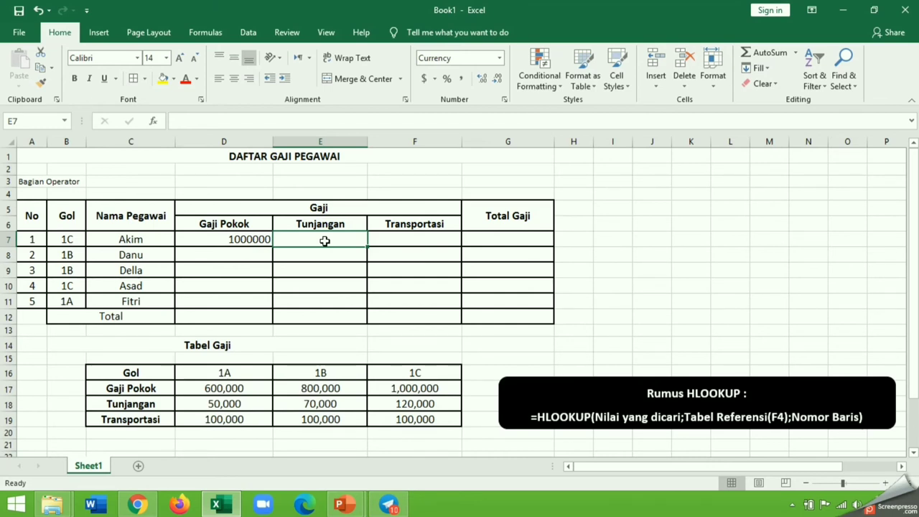
{"action": "type", "text": "=H"}
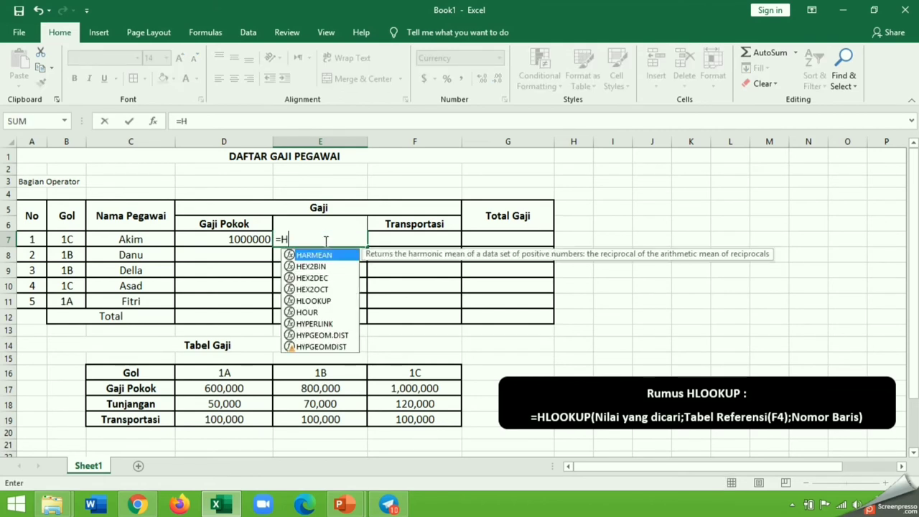
{"action": "type", "text": "LOOKUP("}
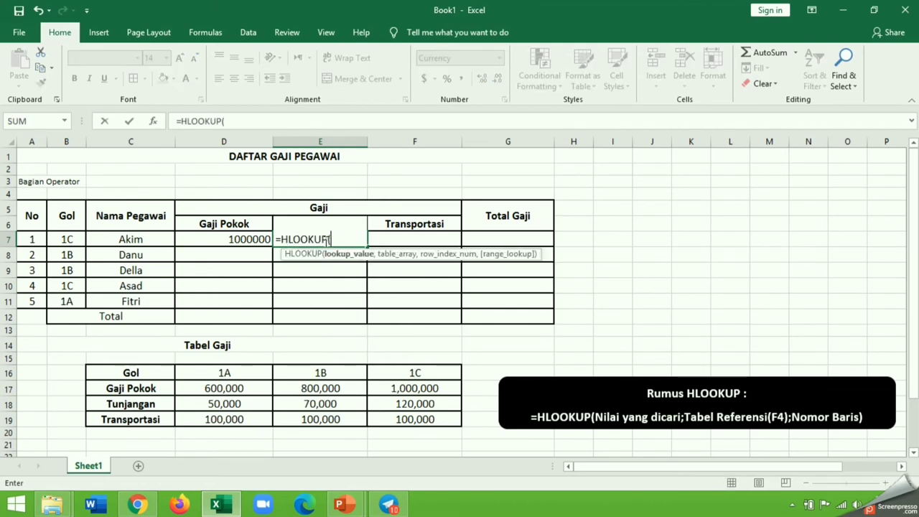
{"action": "left_click", "coordinate": [71, 240]}
{"action": "type", "text": ","}
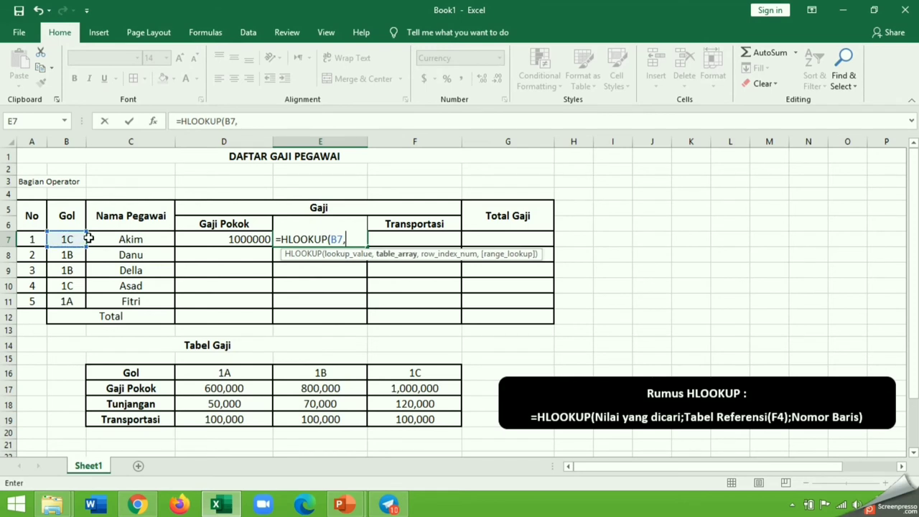
{"action": "left_click_drag", "start_coordinate": [207, 372], "coordinate": [407, 422]}
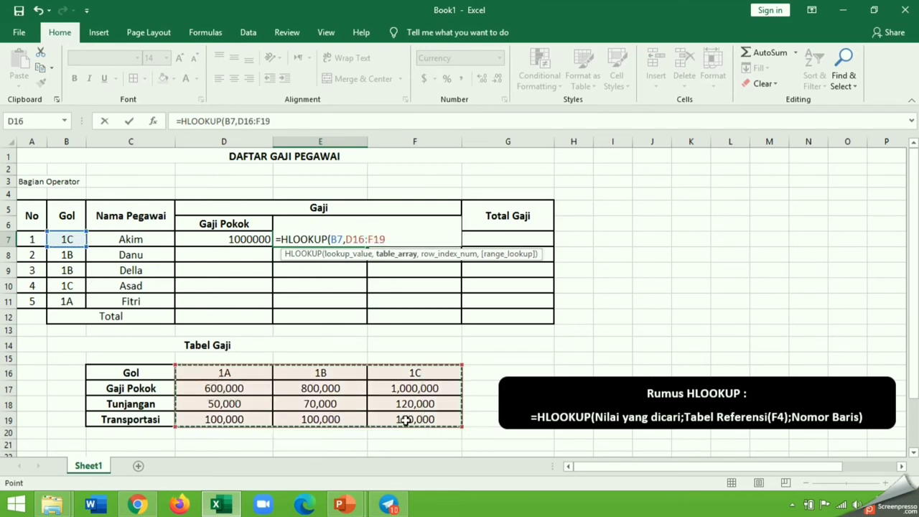
{"action": "key", "text": "F4"}
{"action": "type", "text": ",3"}
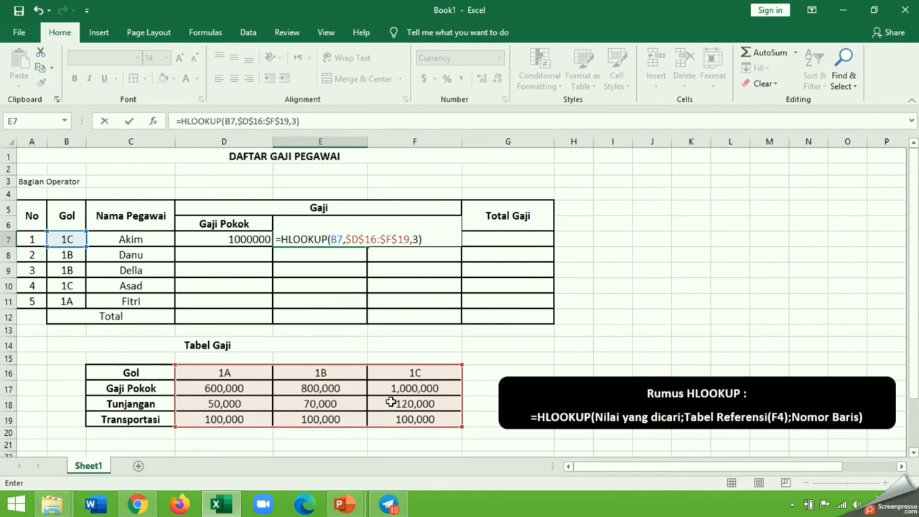
{"action": "key", "text": "Return"}
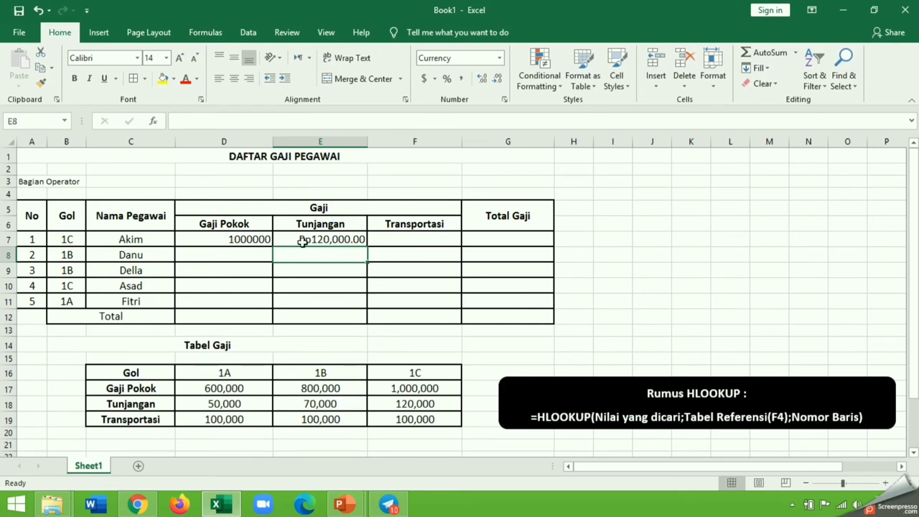
- Enter =HLOOKUP(B7,$D$16:$F$19,4) in the first employee's Transportasi cell F7
{"action": "left_click", "coordinate": [408, 237]}
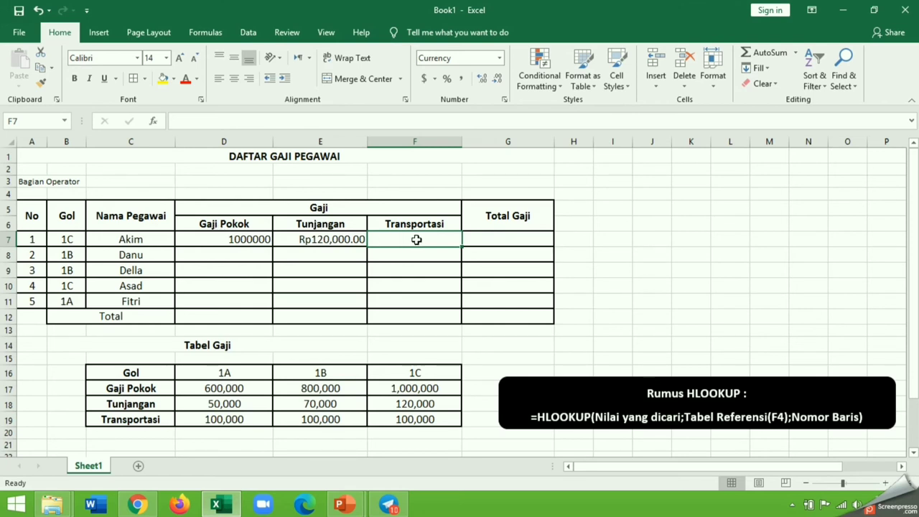
{"action": "type", "text": "=HLOOKI"}
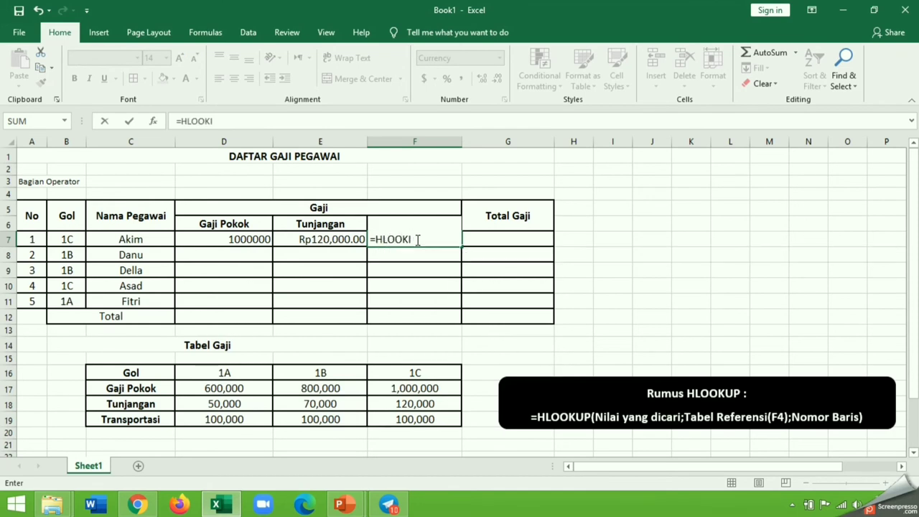
{"action": "key", "text": "BackSpace"}
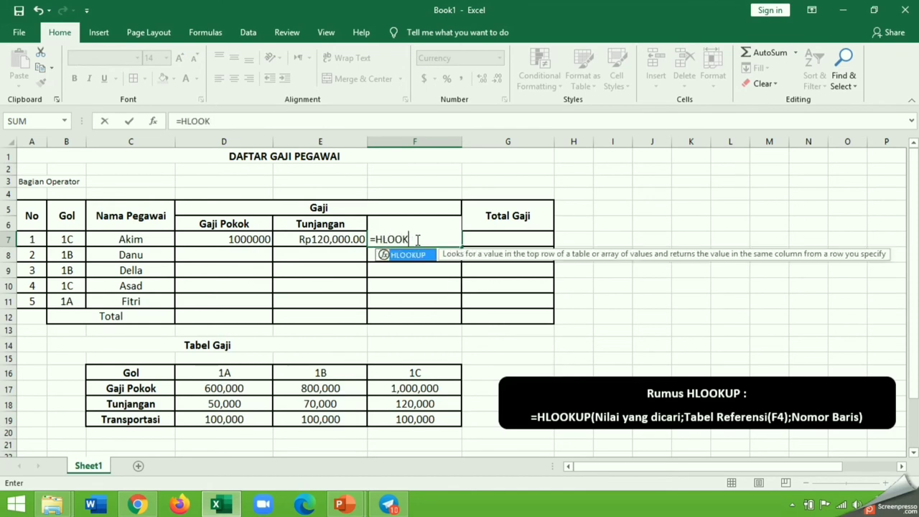
{"action": "type", "text": "UP("}
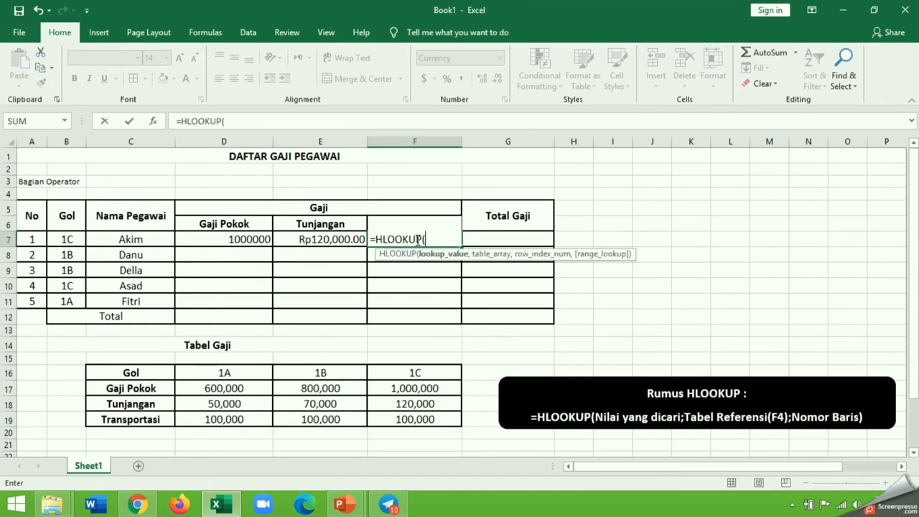
{"action": "left_click", "coordinate": [67, 239]}
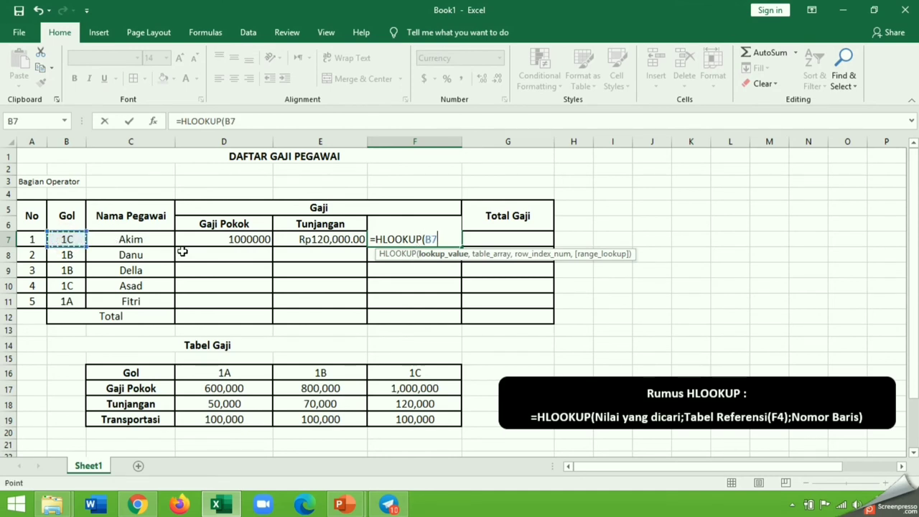
{"action": "type", "text": ","}
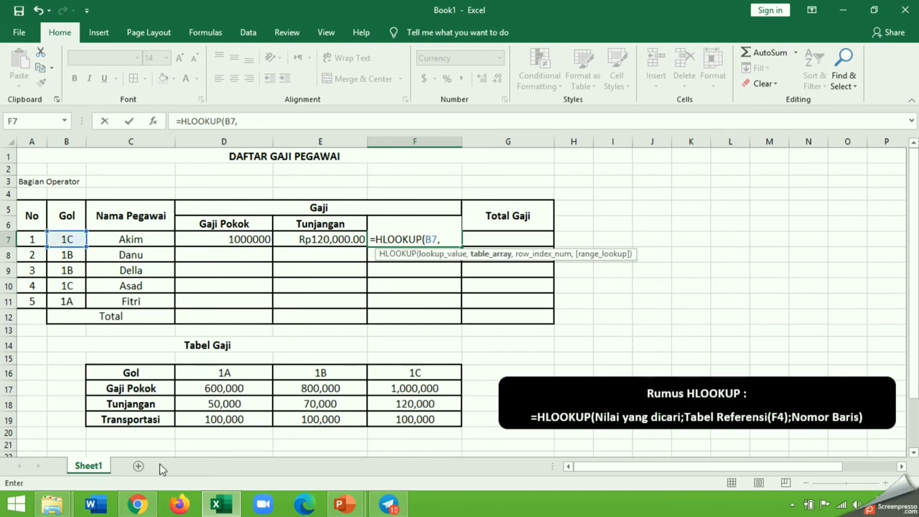
{"action": "left_click_drag", "start_coordinate": [220, 370], "coordinate": [407, 419]}
{"action": "key", "text": "F4"}
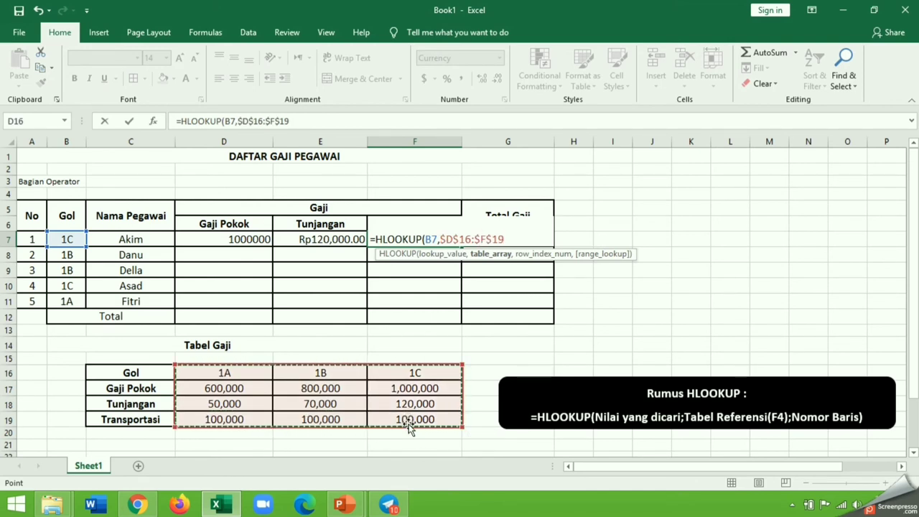
{"action": "type", "text": ","}
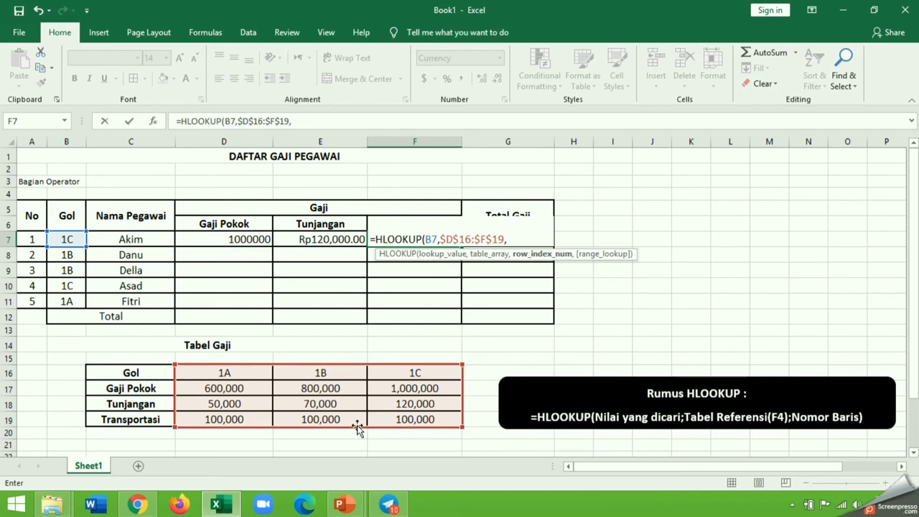
{"action": "type", "text": ")"}
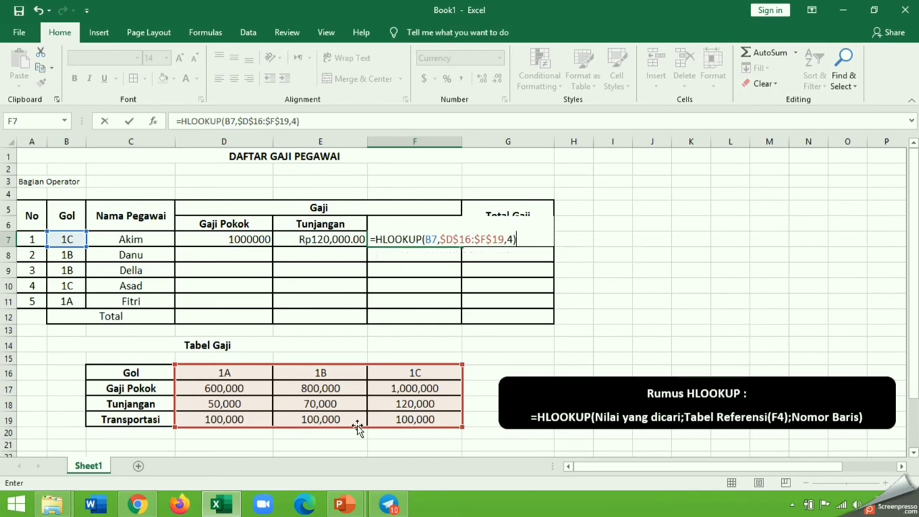
{"action": "key", "text": "Return"}
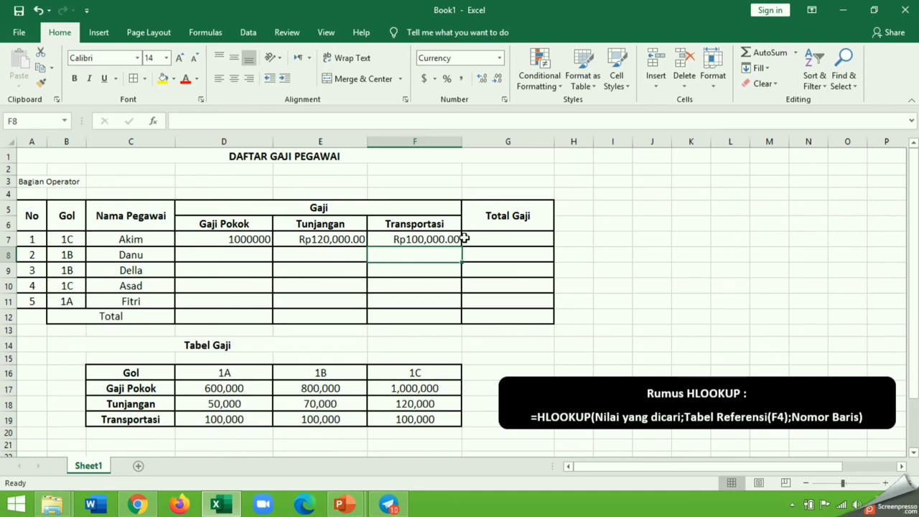
- Enter =HLOOKUP(B8,$D$16:$F$19,2) in the second employee's Gaji Pokok cell D8, with the Tabel Gaji range as an absolute reference
{"action": "left_click", "coordinate": [198, 255]}
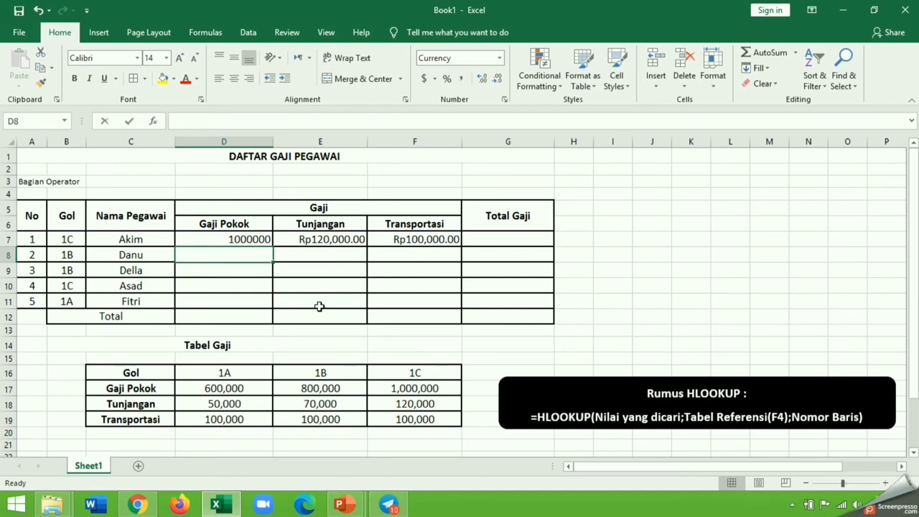
{"action": "type", "text": "=HL"}
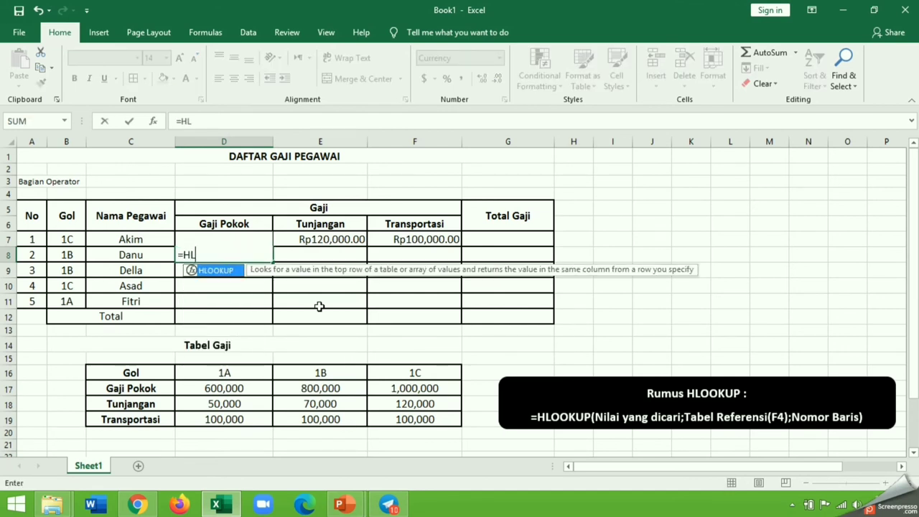
{"action": "type", "text": "OOKUP"}
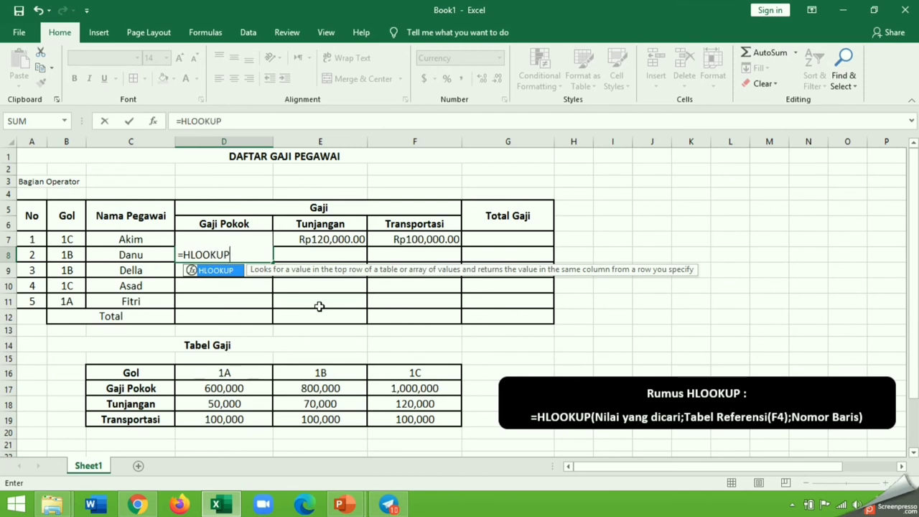
{"action": "type", "text": "("}
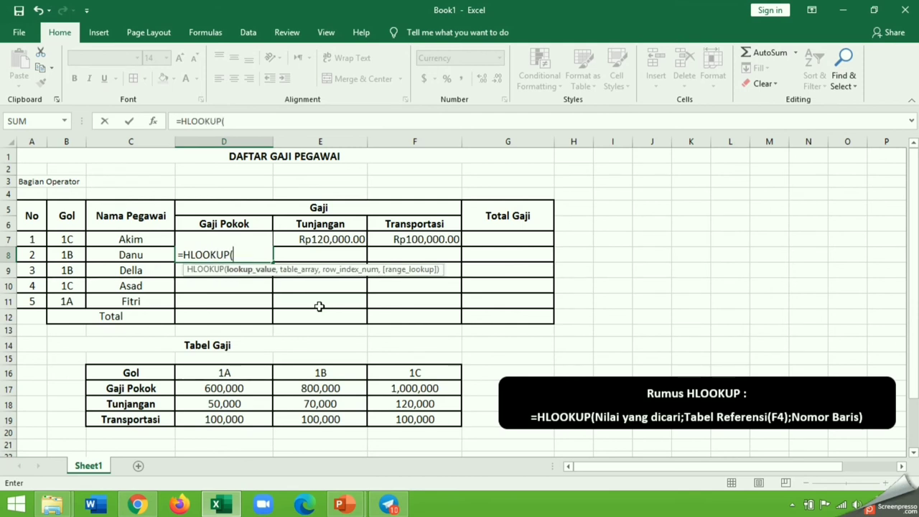
{"action": "left_click", "coordinate": [65, 255]}
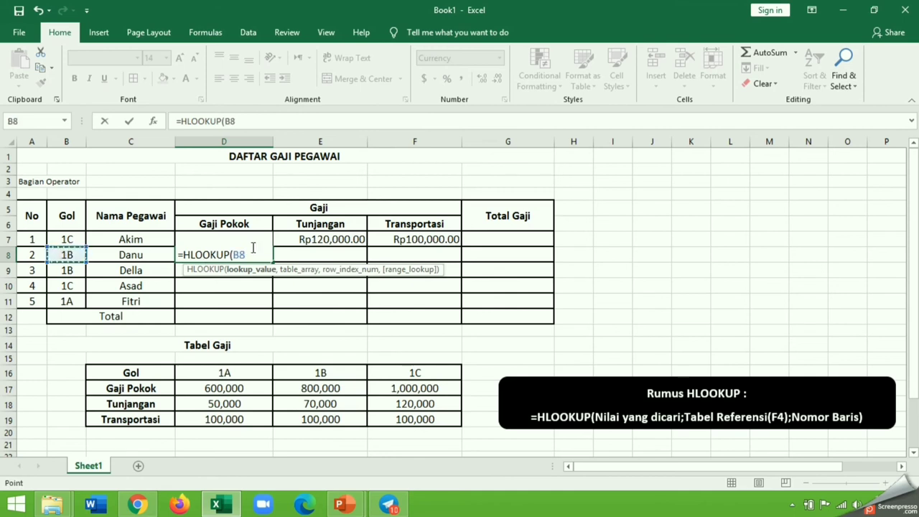
{"action": "type", "text": ","}
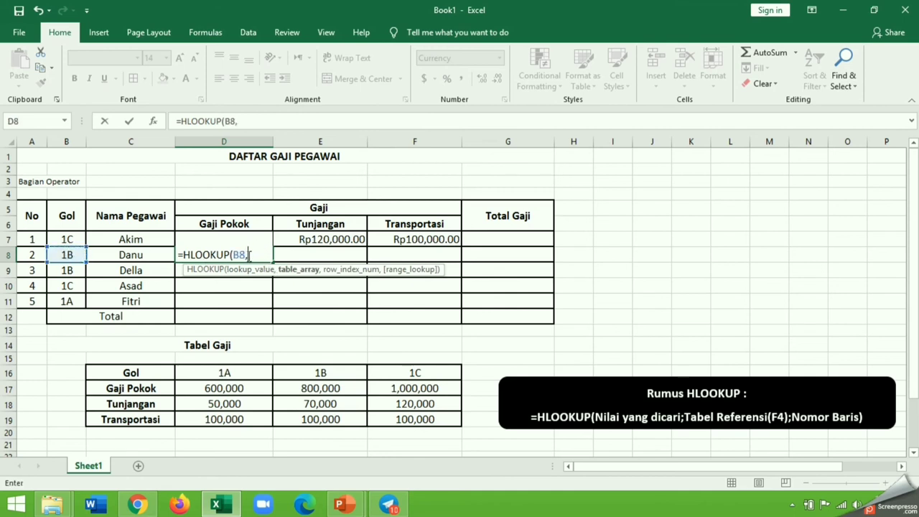
{"action": "left_click_drag", "start_coordinate": [222, 372], "coordinate": [419, 419]}
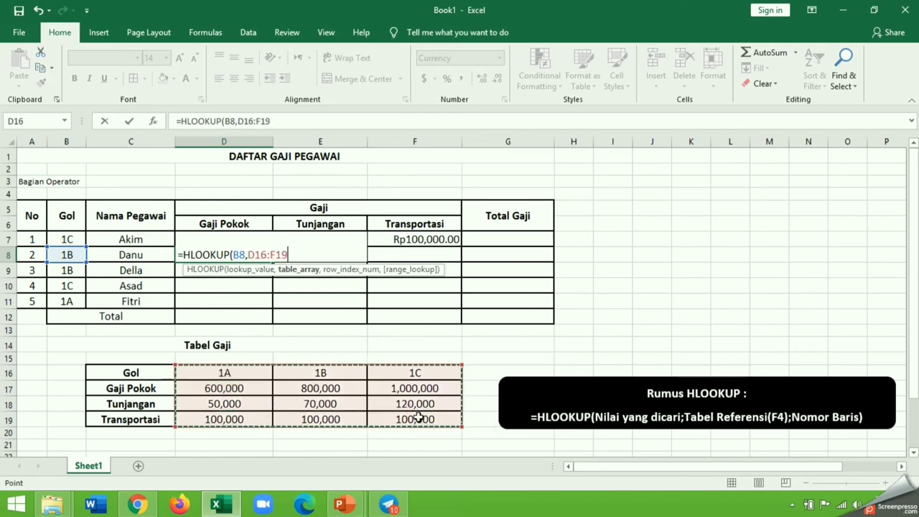
{"action": "key", "text": "F4"}
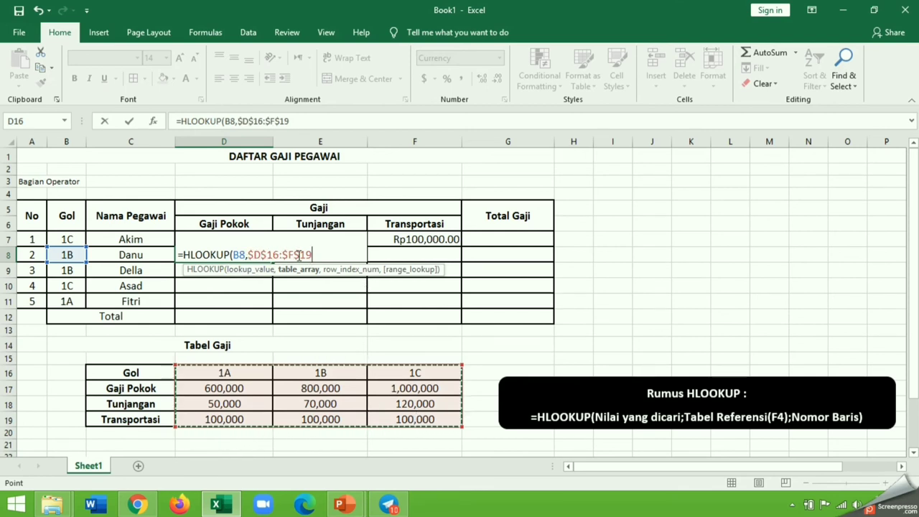
{"action": "type", "text": ","}
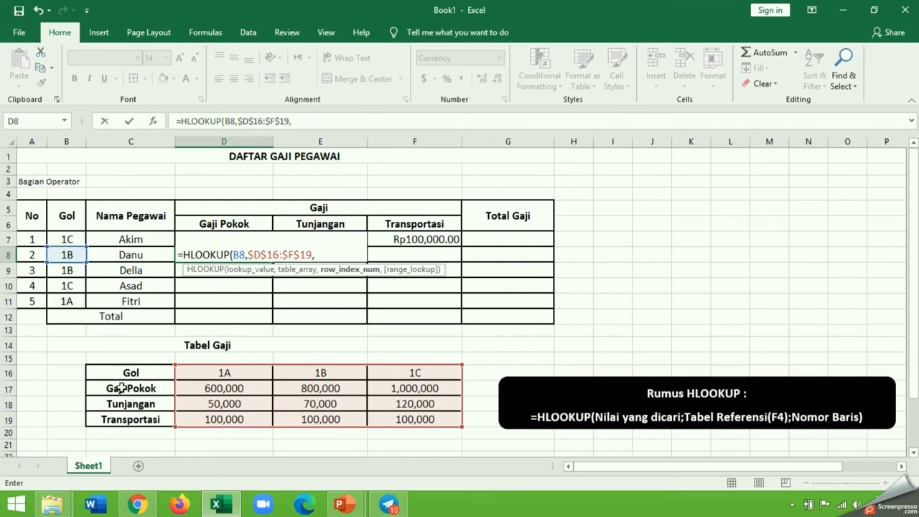
{"action": "type", "text": "2)"}
{"action": "key", "text": "Return"}
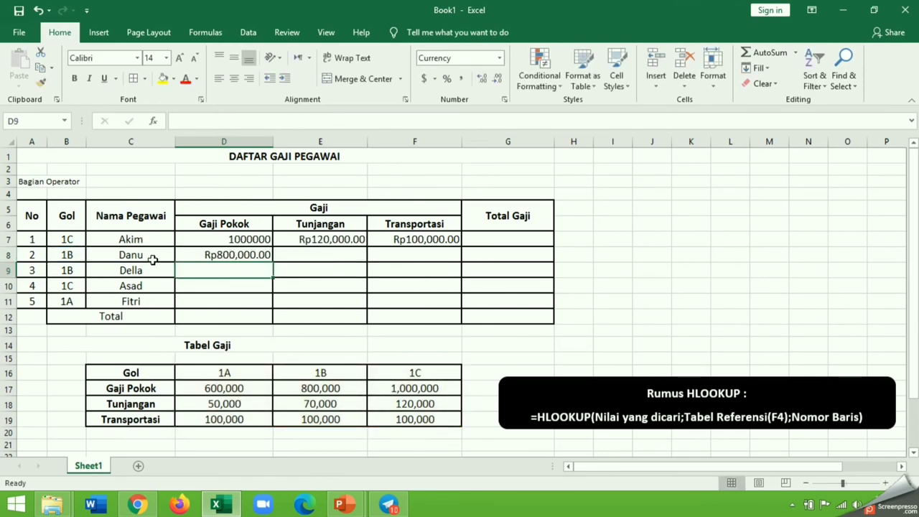
- Fill the Gaji Pokok formula from D8 and the Tunjangan and Transportasi formulas from E7 and F7 down to row 11
{"action": "left_click", "coordinate": [211, 253]}
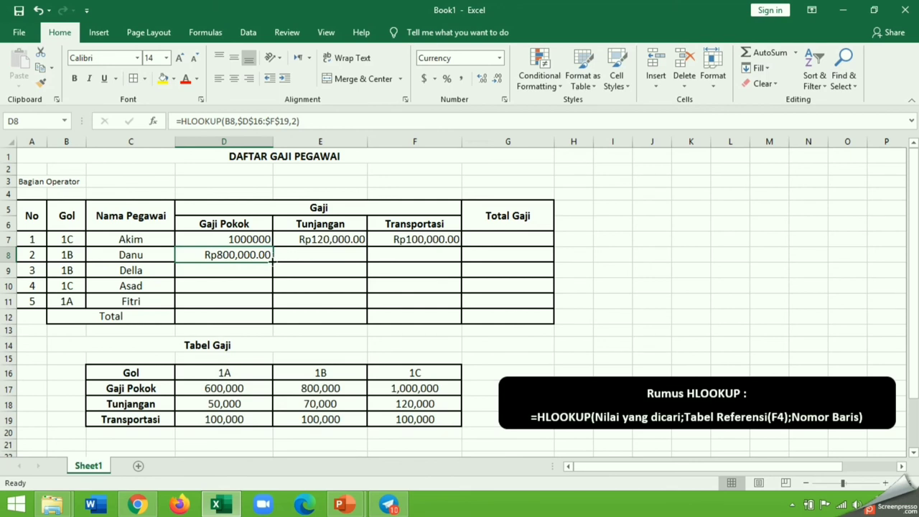
{"action": "left_click_drag", "start_coordinate": [273, 262], "coordinate": [271, 304]}
{"action": "left_click", "coordinate": [312, 239]}
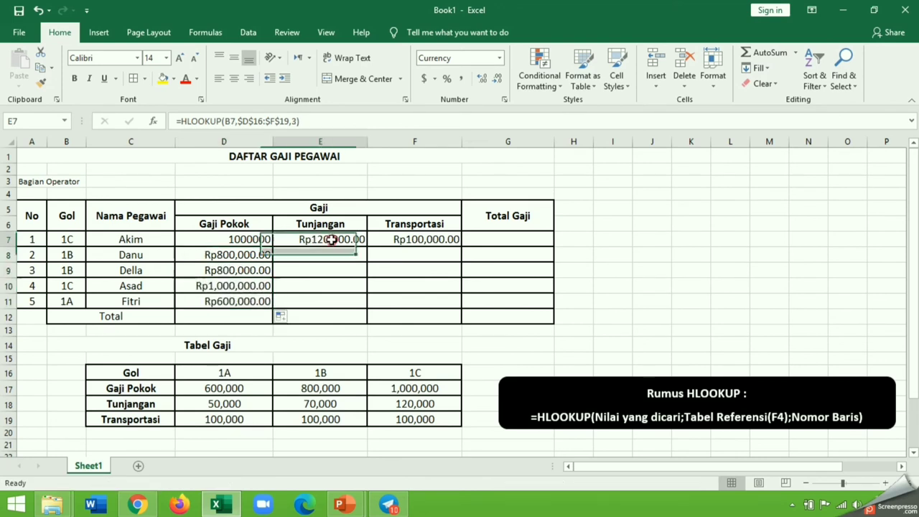
{"action": "left_click_drag", "start_coordinate": [368, 245], "coordinate": [368, 307]}
{"action": "left_click", "coordinate": [422, 241]}
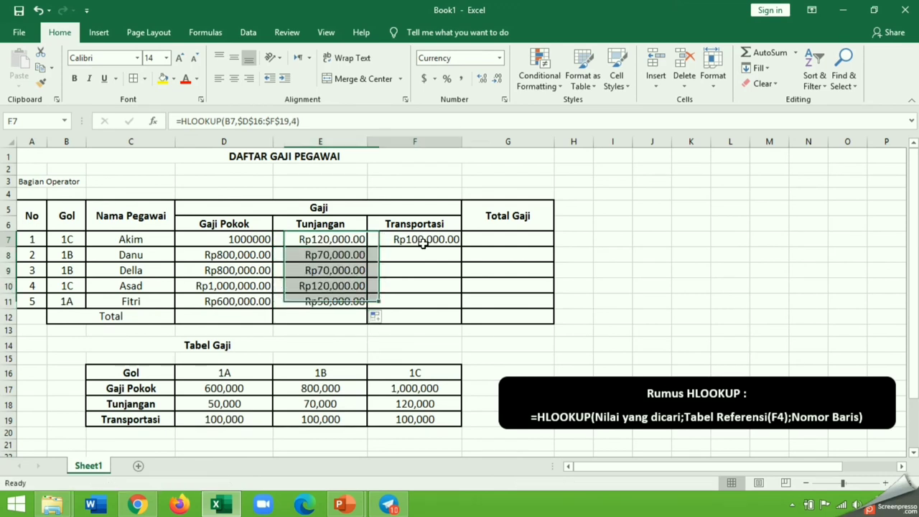
{"action": "left_click_drag", "start_coordinate": [463, 247], "coordinate": [453, 301]}
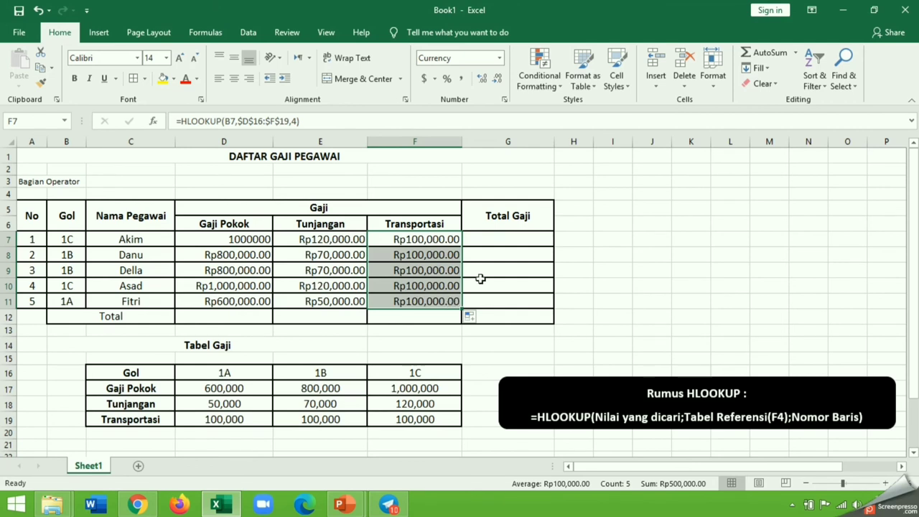
- Enter =D7+E7+F7 in the first employee's Total Gaji cell G7
{"action": "left_click", "coordinate": [490, 240]}
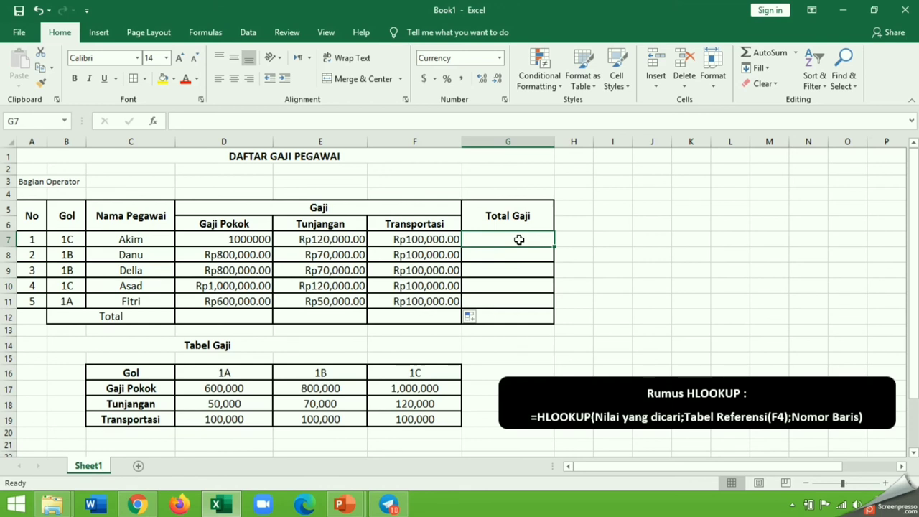
{"action": "type", "text": "="}
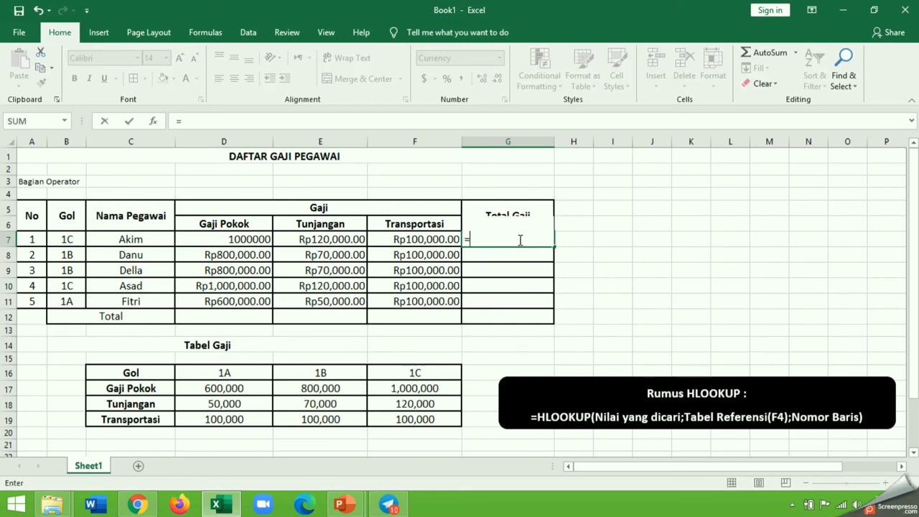
{"action": "left_click", "coordinate": [217, 238]}
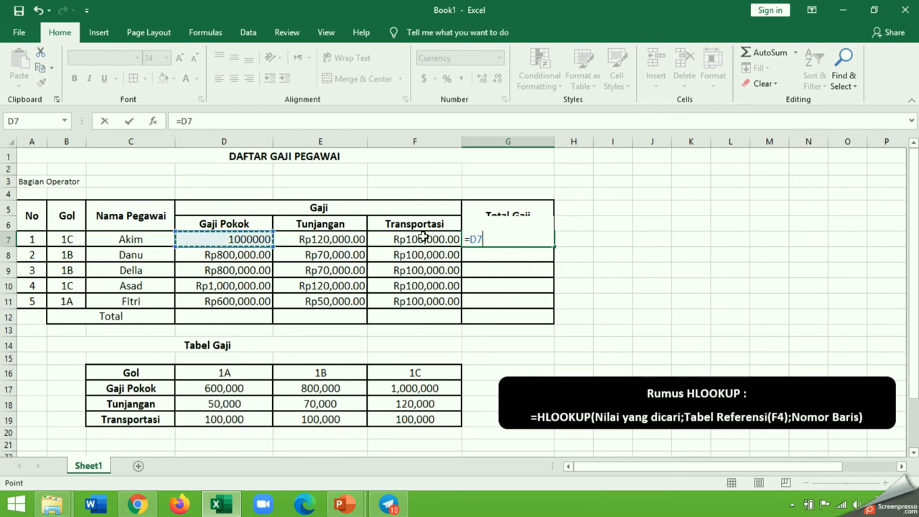
{"action": "type", "text": "+"}
{"action": "left_click", "coordinate": [357, 239]}
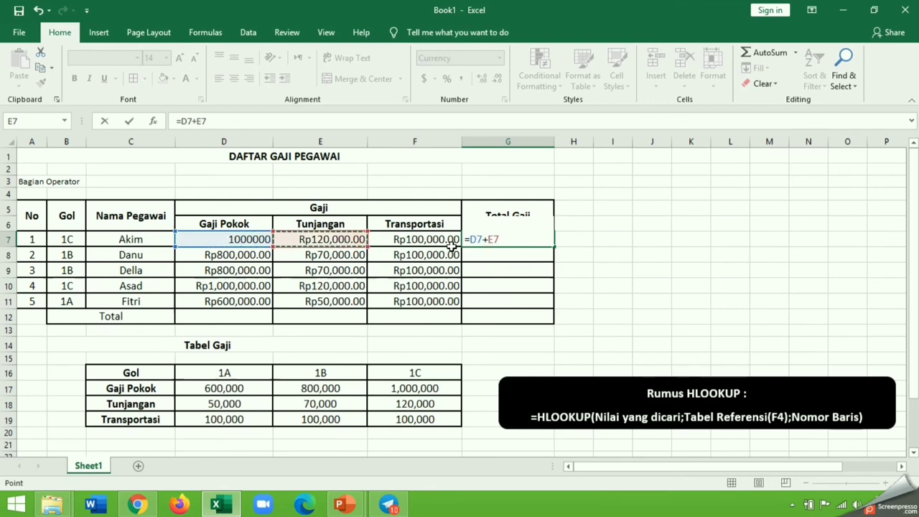
{"action": "type", "text": "+"}
{"action": "left_click", "coordinate": [430, 239]}
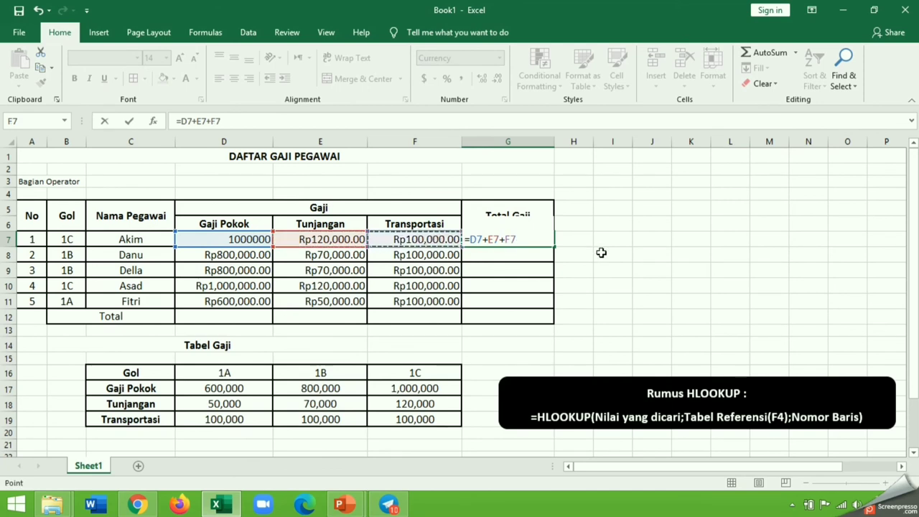
{"action": "key", "text": "Return"}
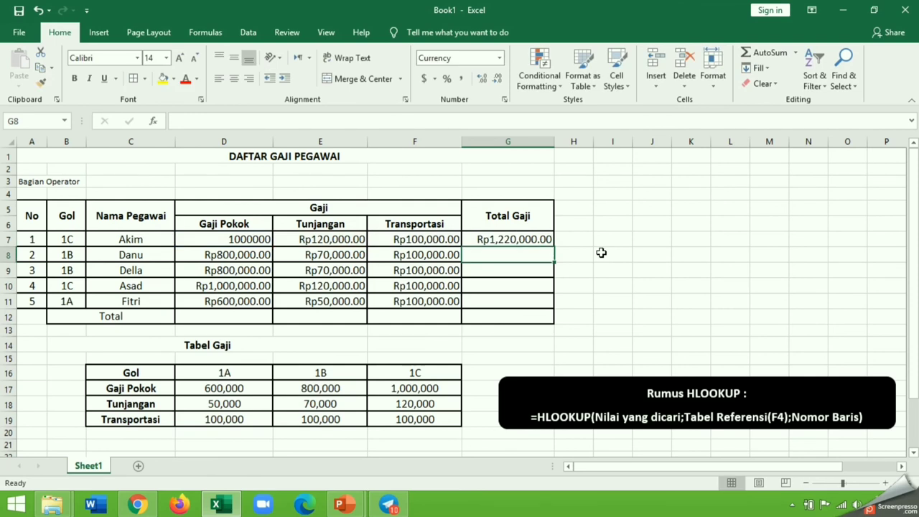
- Enter =D8+E8+F8 in the second employee's Total Gaji cell G8 and fill it down to G11
{"action": "left_click", "coordinate": [493, 239]}
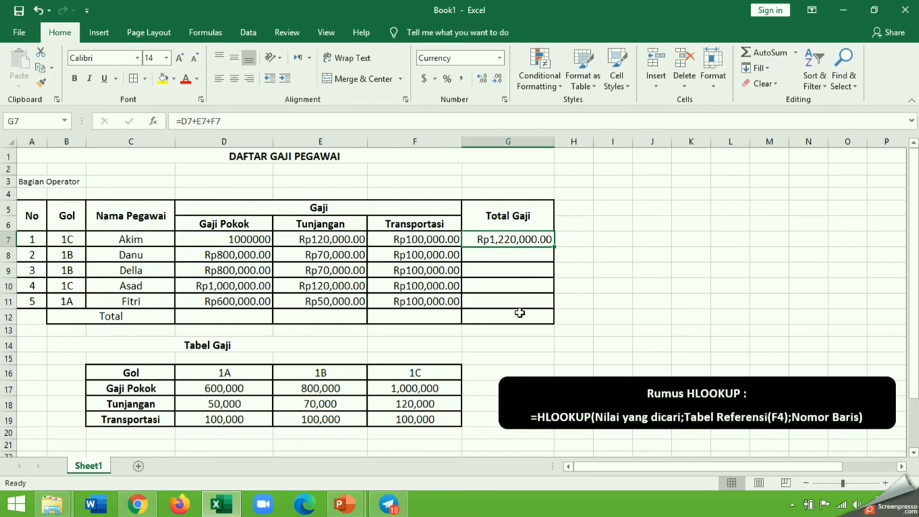
{"action": "left_click", "coordinate": [504, 242]}
{"action": "left_click", "coordinate": [501, 261]}
{"action": "type", "text": "="}
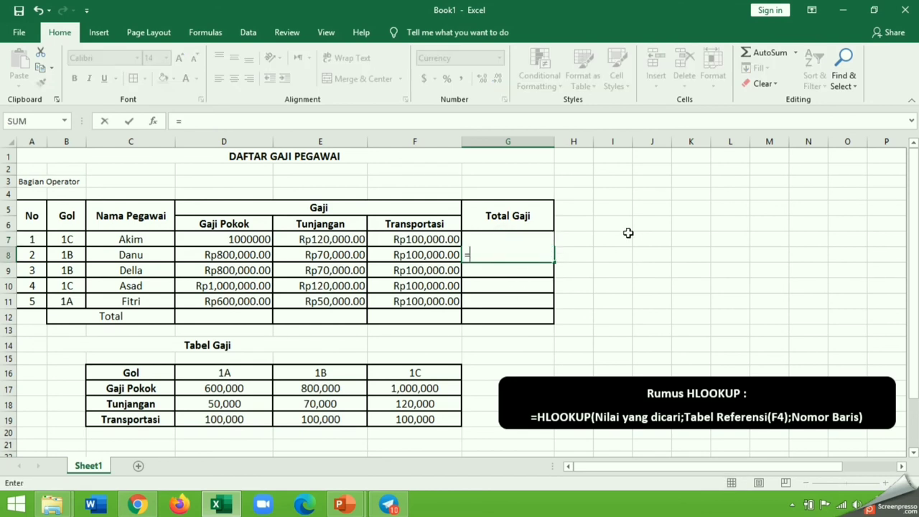
{"action": "left_click", "coordinate": [214, 256]}
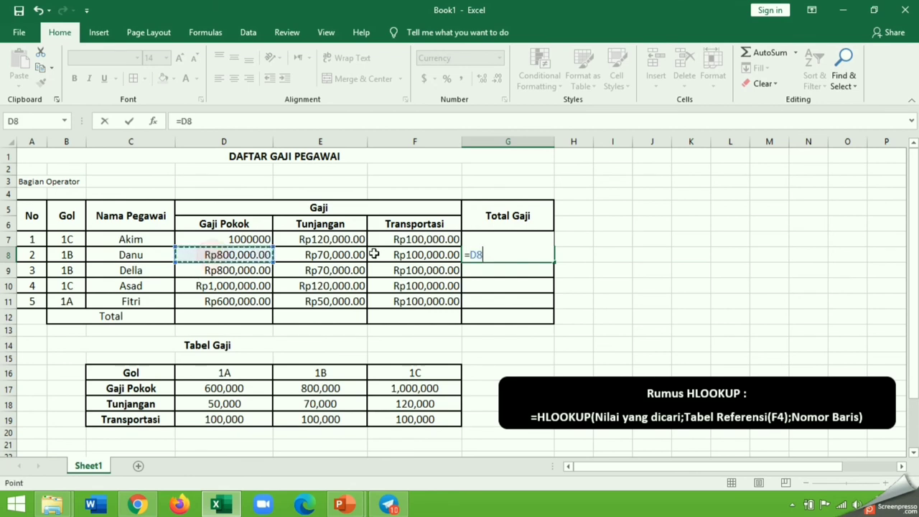
{"action": "type", "text": "+"}
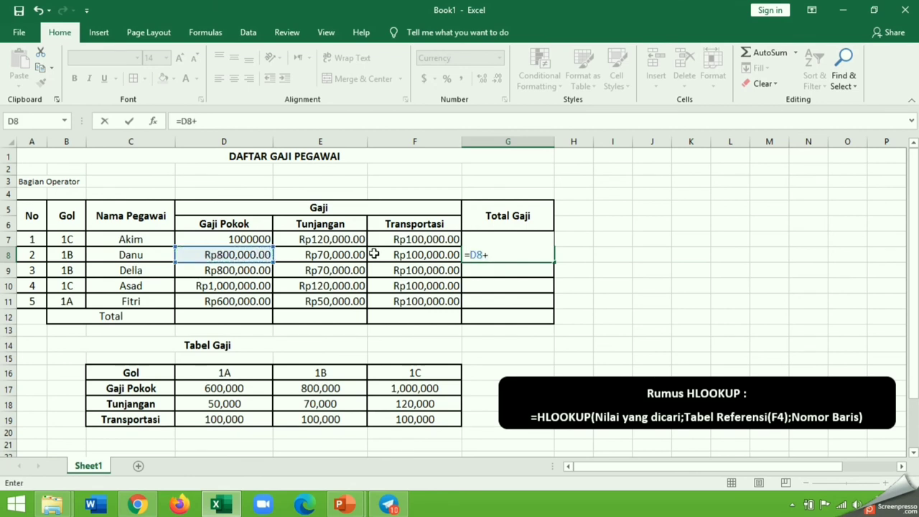
{"action": "left_click", "coordinate": [332, 256]}
{"action": "type", "text": "+"}
{"action": "left_click", "coordinate": [406, 254]}
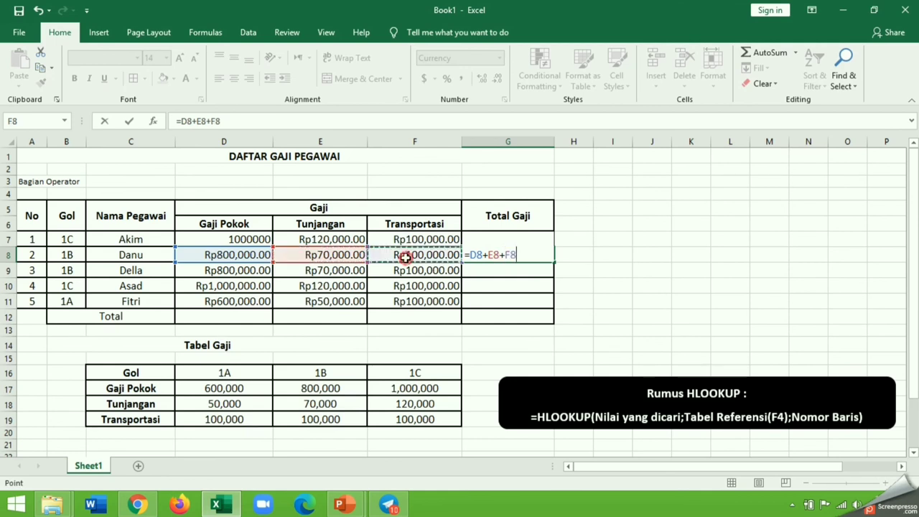
{"action": "key", "text": "Return"}
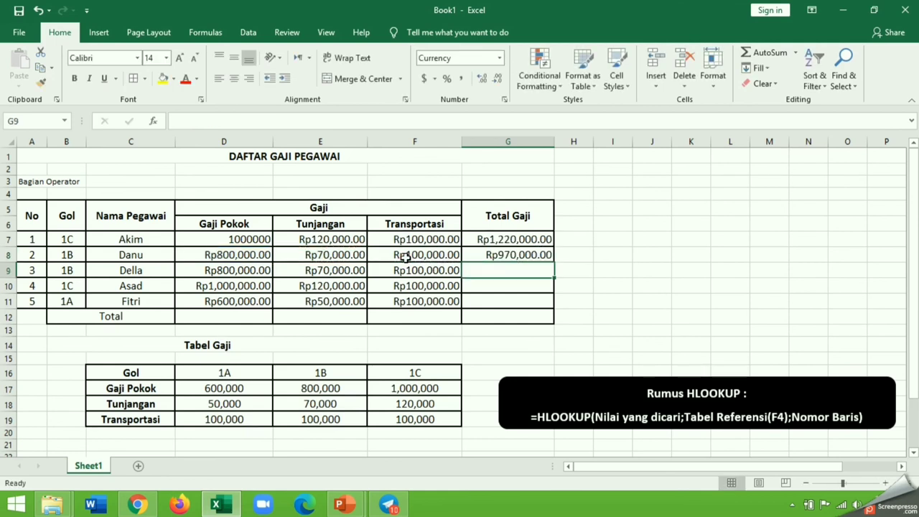
{"action": "left_click", "coordinate": [530, 253]}
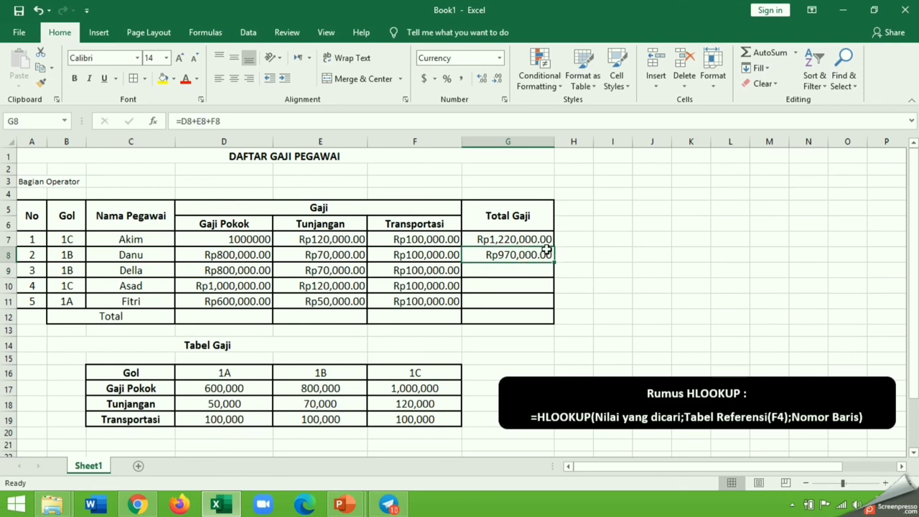
{"action": "left_click_drag", "start_coordinate": [553, 260], "coordinate": [552, 309]}
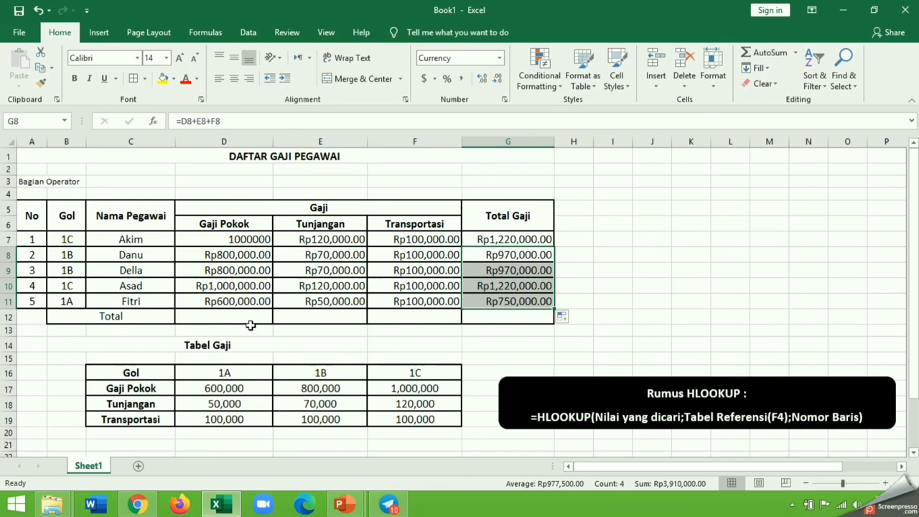
{"action": "left_click", "coordinate": [506, 313]}
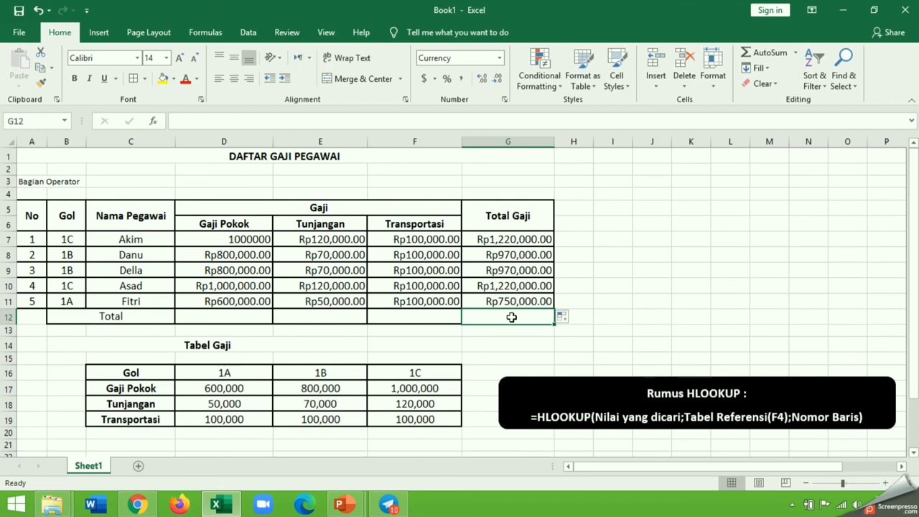
{"action": "type", "text": "="}
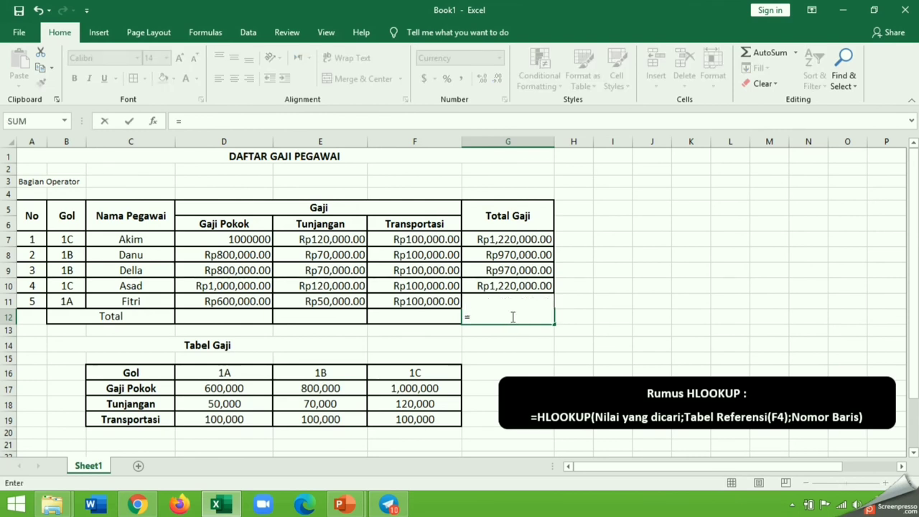
{"action": "type", "text": "SUM"}
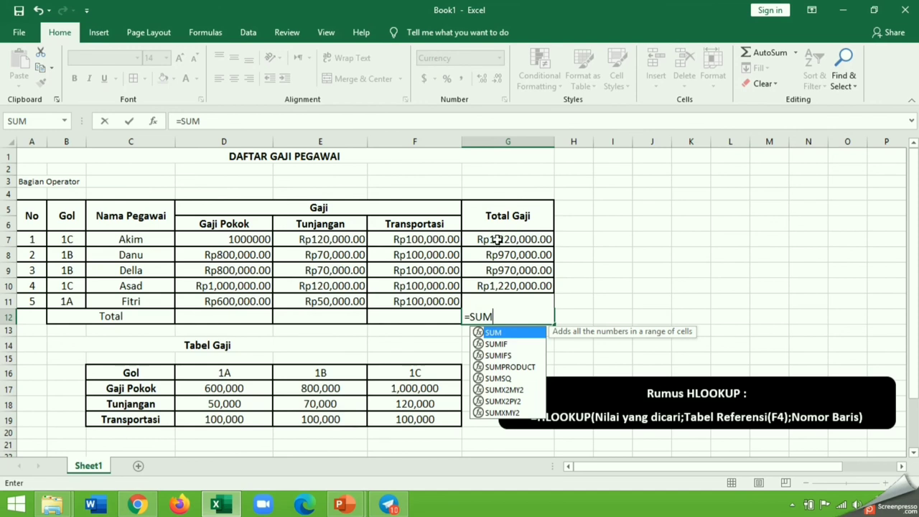
{"action": "left_click_drag", "start_coordinate": [497, 239], "coordinate": [505, 314]}
- Enter =SUM(G7:G11) in the Total row's Total Gaji cell G12
{"action": "left_click", "coordinate": [506, 316]}
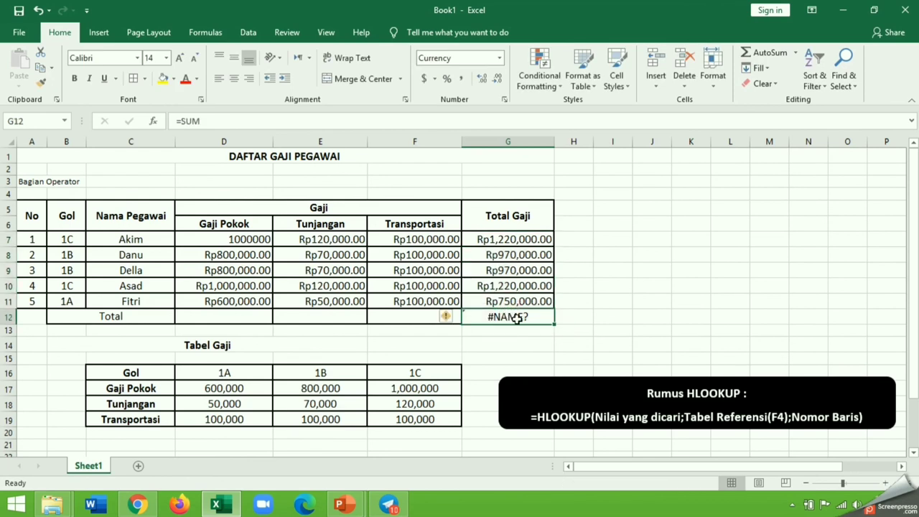
{"action": "type", "text": "=S"}
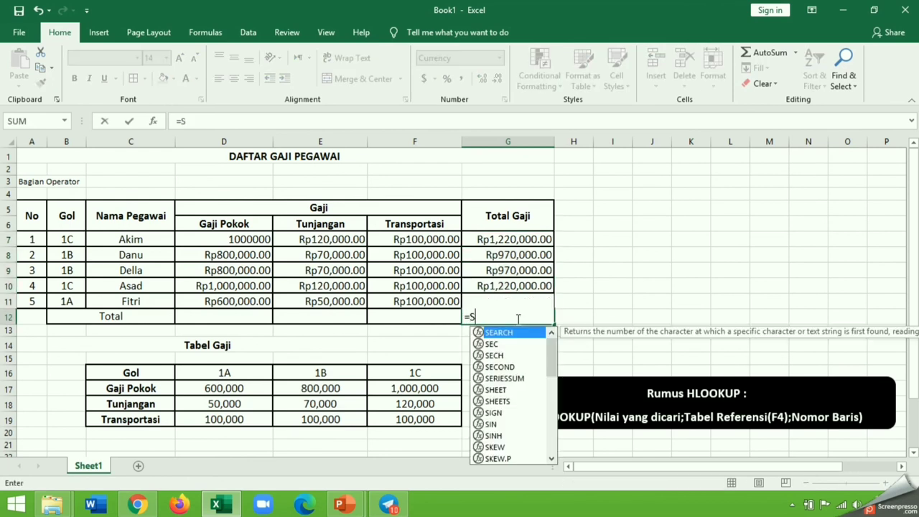
{"action": "type", "text": "UM("}
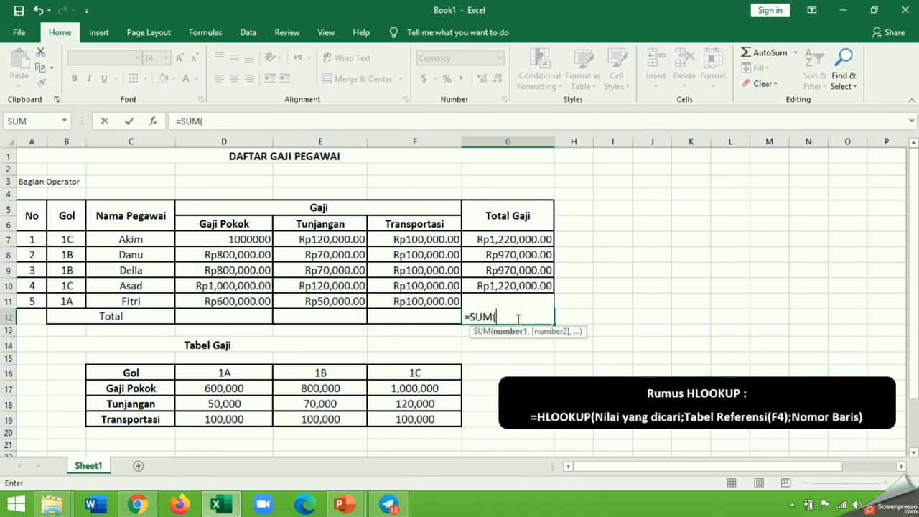
{"action": "left_click_drag", "start_coordinate": [499, 239], "coordinate": [499, 301]}
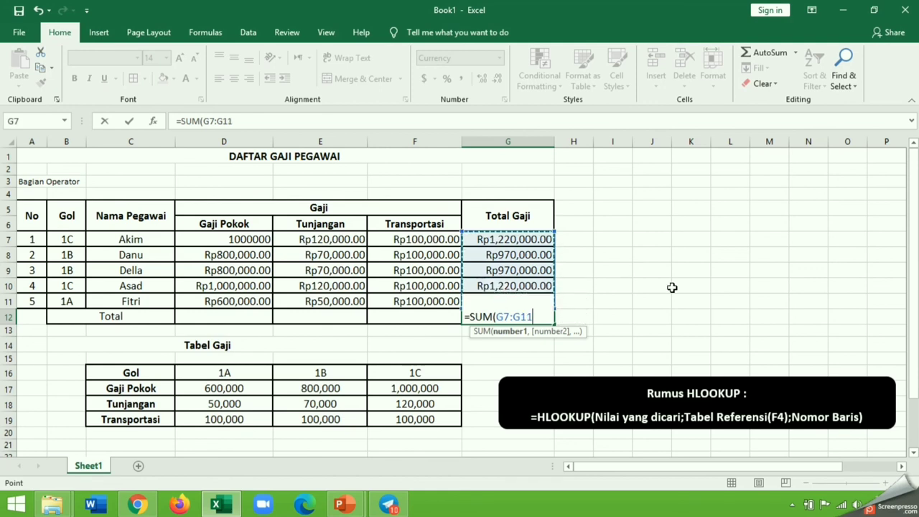
{"action": "type", "text": ")"}
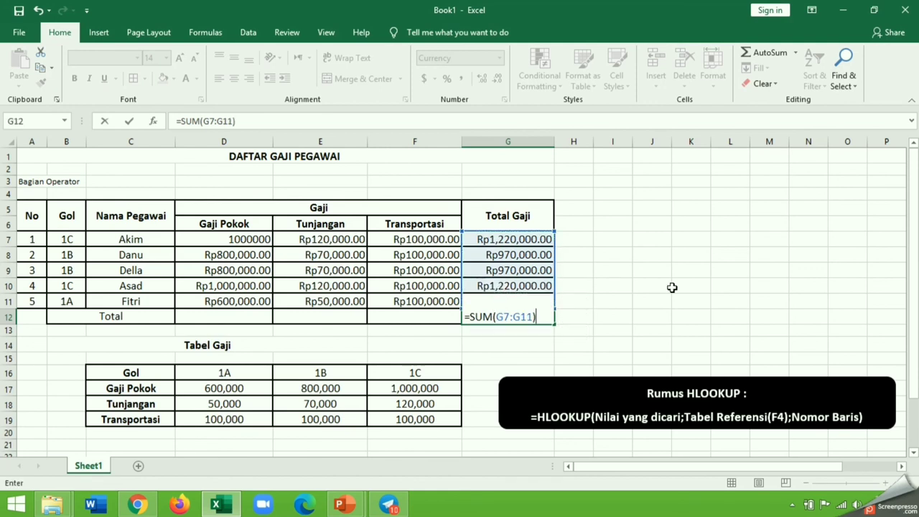
{"action": "key", "text": "Return"}
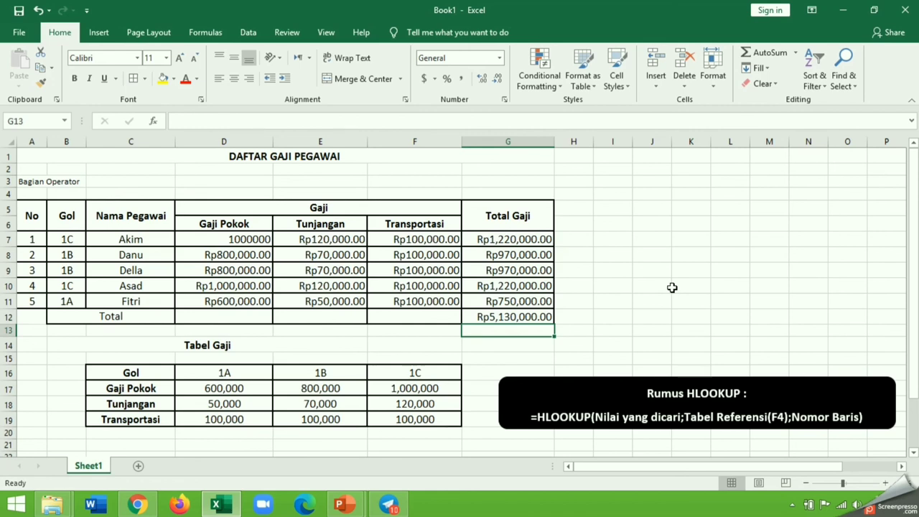
{"action": "left_click", "coordinate": [501, 317]}
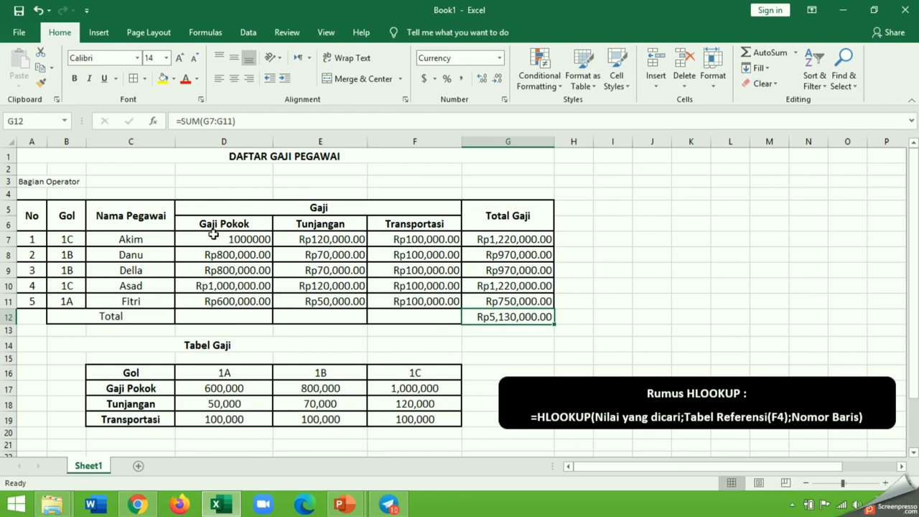
- Format the salary cells D7:G12 as Currency with the Rp Indonesian symbol and two decimal places
{"action": "left_click_drag", "start_coordinate": [212, 235], "coordinate": [508, 312]}
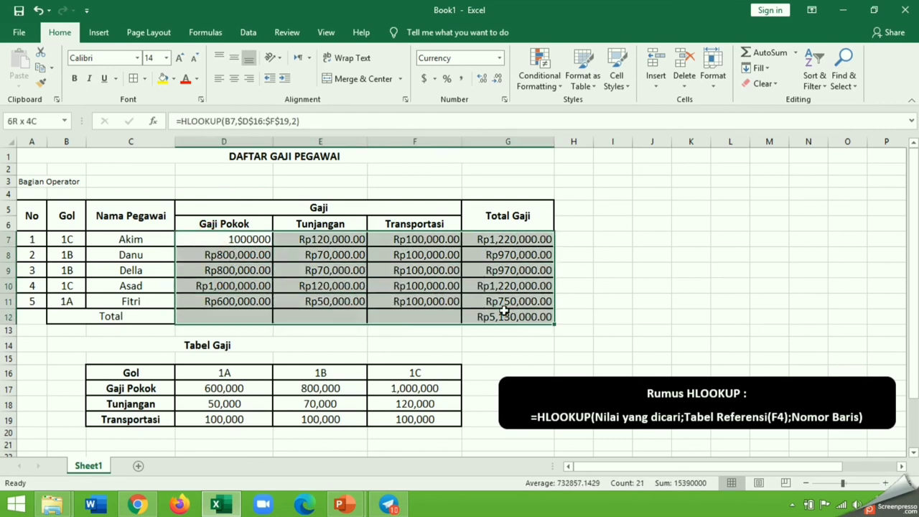
{"action": "left_click", "coordinate": [500, 58]}
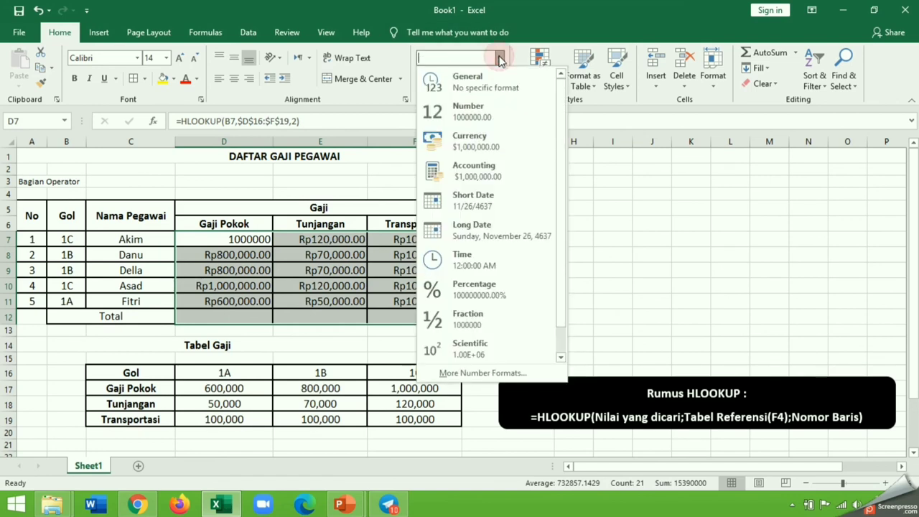
{"action": "left_click", "coordinate": [494, 375]}
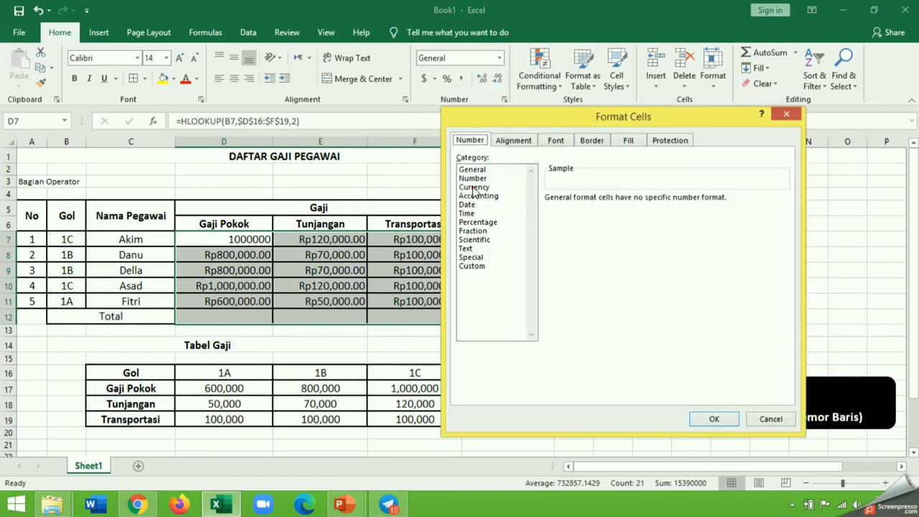
{"action": "left_click", "coordinate": [474, 187]}
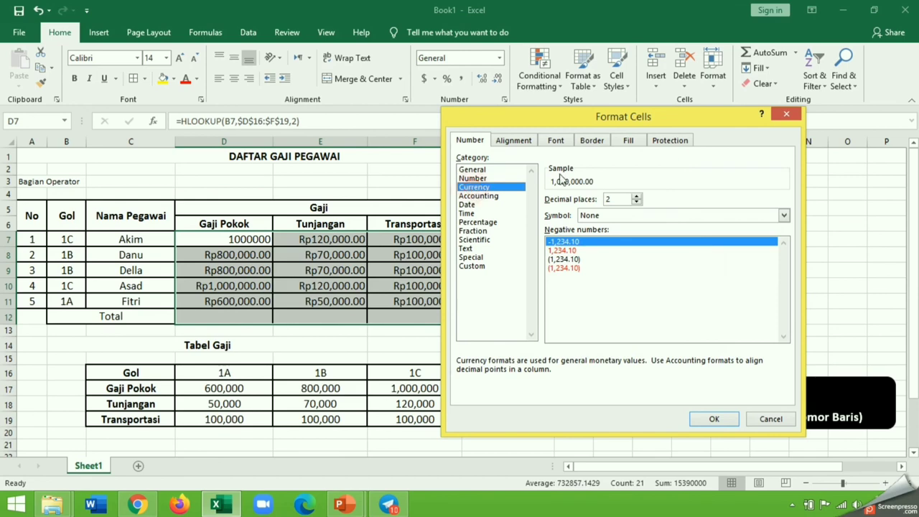
{"action": "left_click", "coordinate": [784, 216]}
{"action": "left_click_drag", "start_coordinate": [783, 239], "coordinate": [781, 304]}
{"action": "left_click", "coordinate": [605, 245]}
{"action": "left_click", "coordinate": [716, 420]}
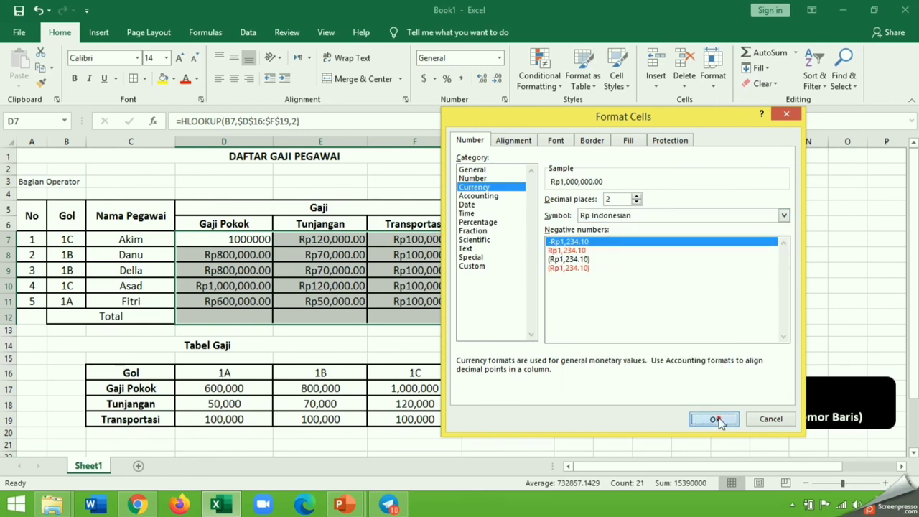
{"action": "left_click", "coordinate": [431, 255]}
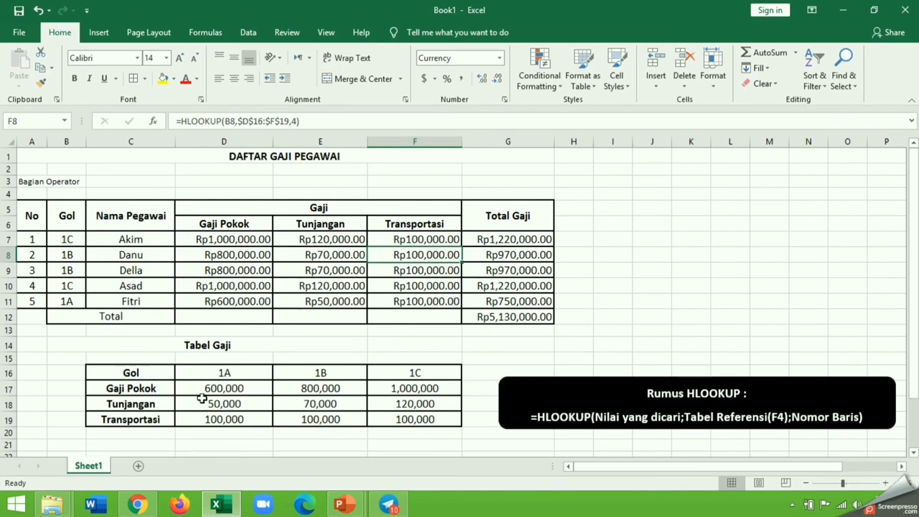
- Format the Tabel Gaji amounts in D17:F19 as Currency with the Rp Indonesian symbol and no decimal places
{"action": "left_click_drag", "start_coordinate": [201, 388], "coordinate": [412, 418]}
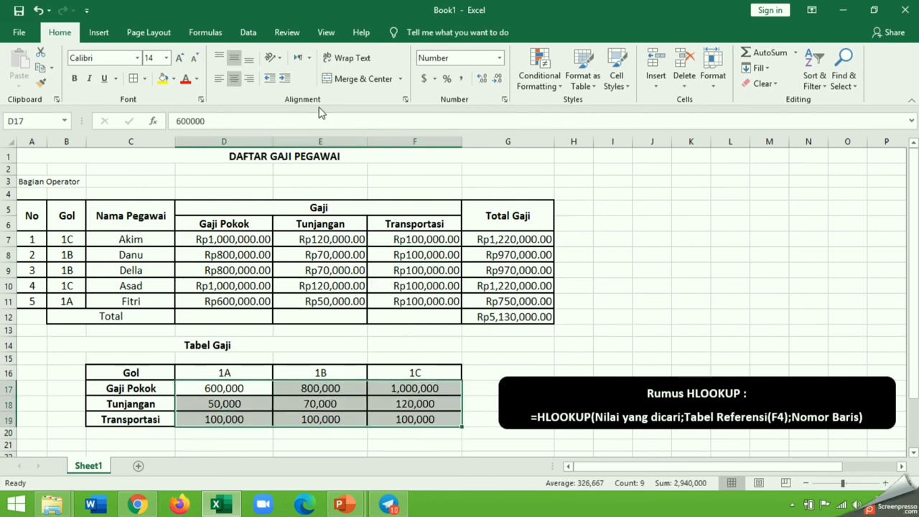
{"action": "left_click", "coordinate": [502, 62]}
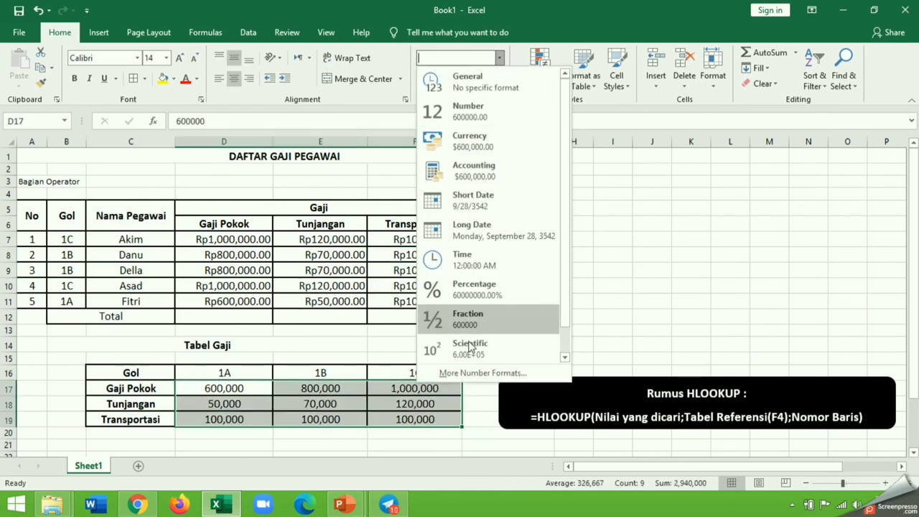
{"action": "left_click", "coordinate": [479, 380]}
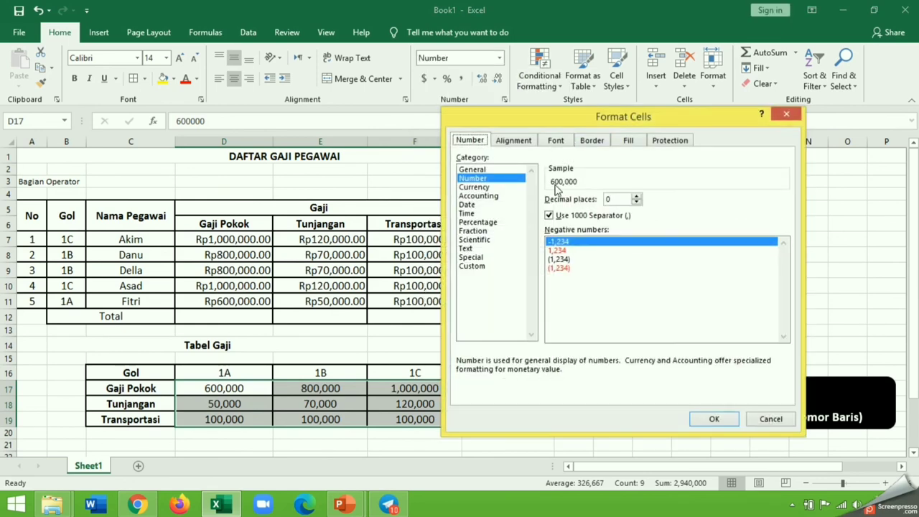
{"action": "left_click", "coordinate": [479, 187]}
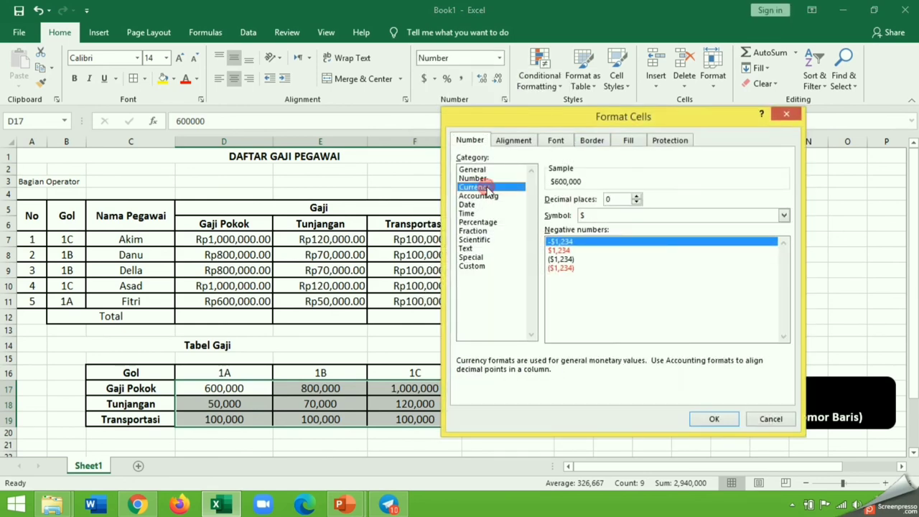
{"action": "left_click", "coordinate": [783, 217]}
{"action": "left_click_drag", "start_coordinate": [785, 237], "coordinate": [786, 298]}
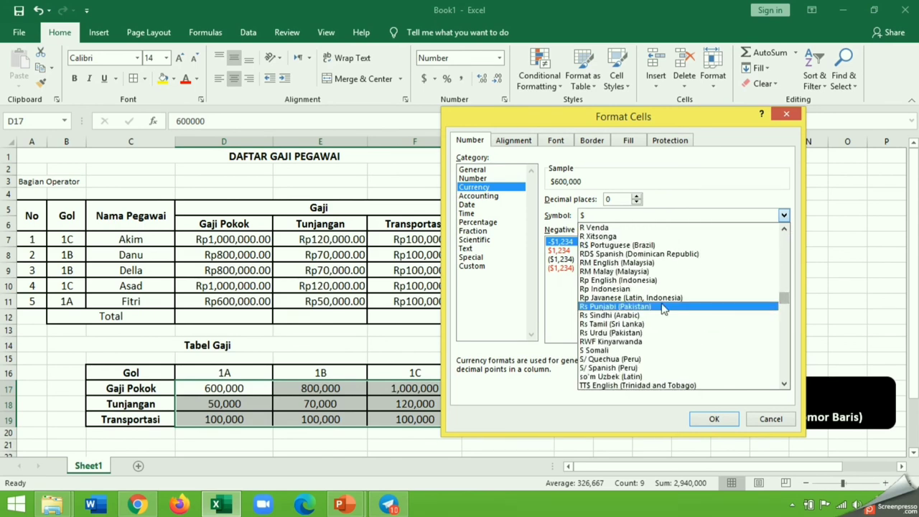
{"action": "left_click", "coordinate": [650, 280]}
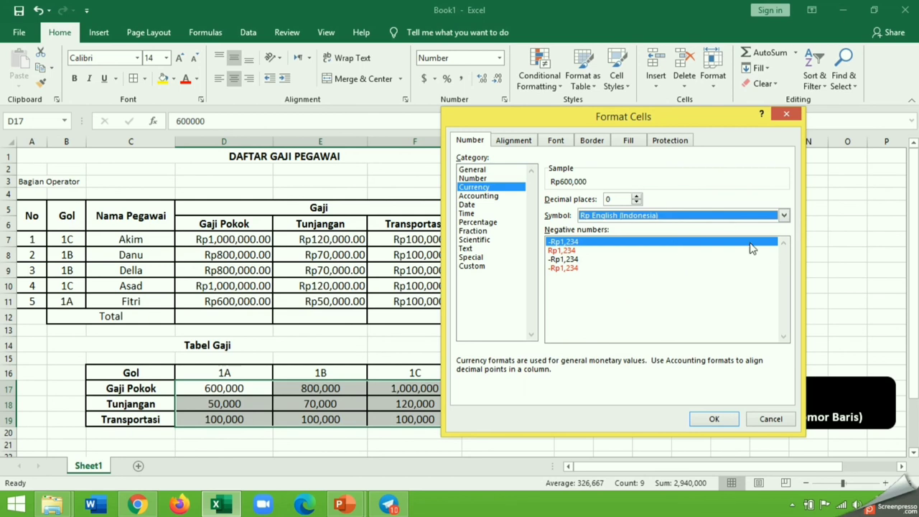
{"action": "left_click", "coordinate": [784, 216]}
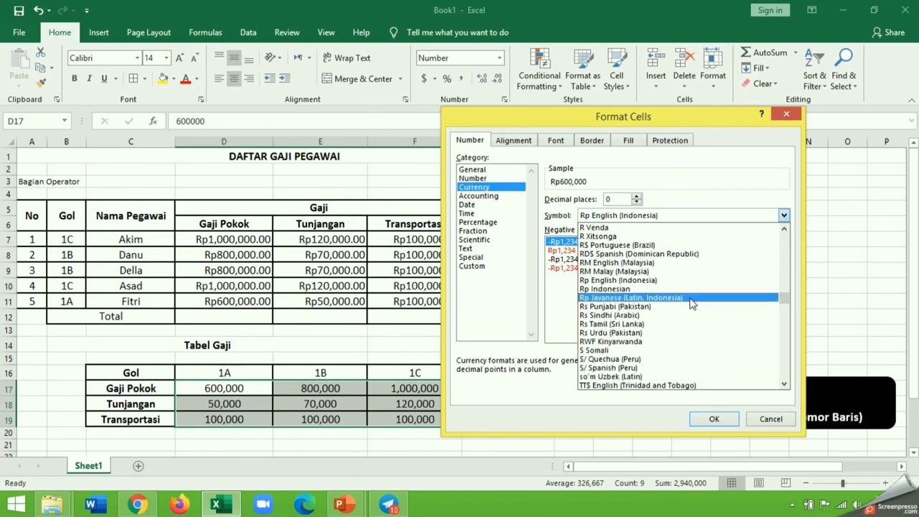
{"action": "left_click", "coordinate": [656, 285]}
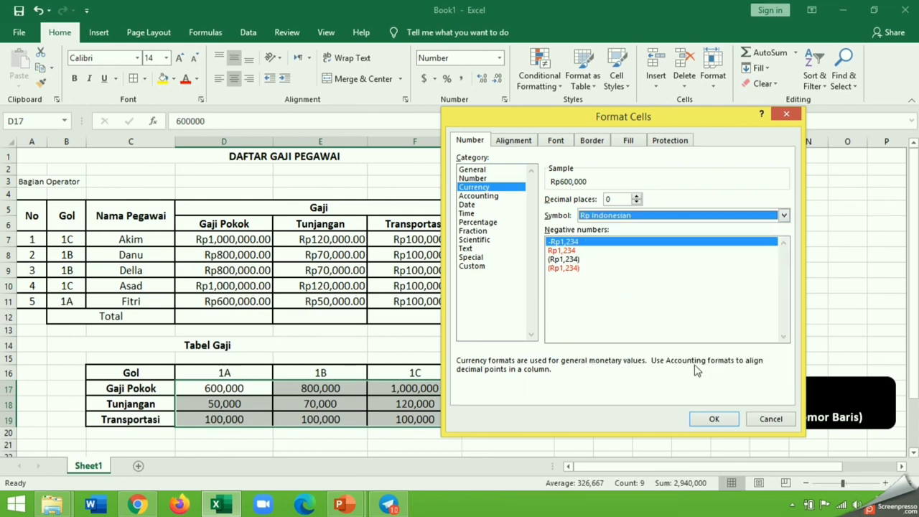
{"action": "left_click", "coordinate": [711, 420]}
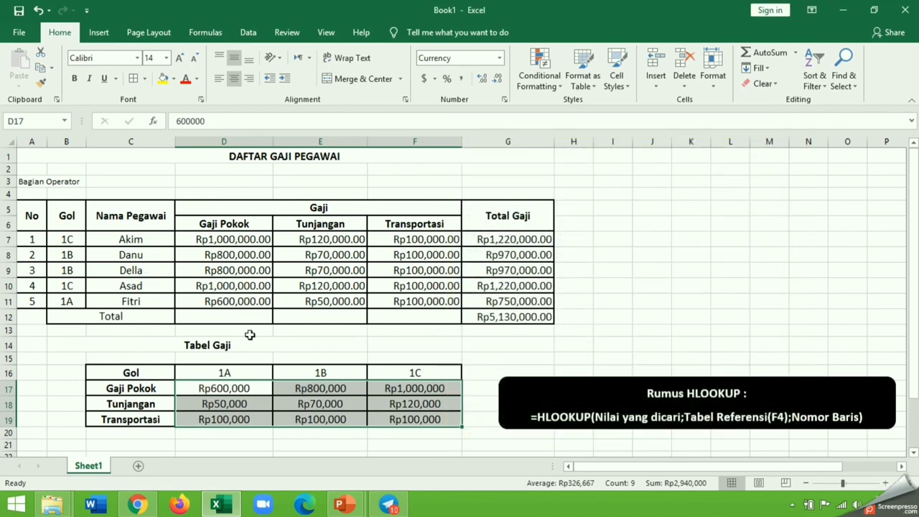
{"action": "left_click", "coordinate": [596, 320]}
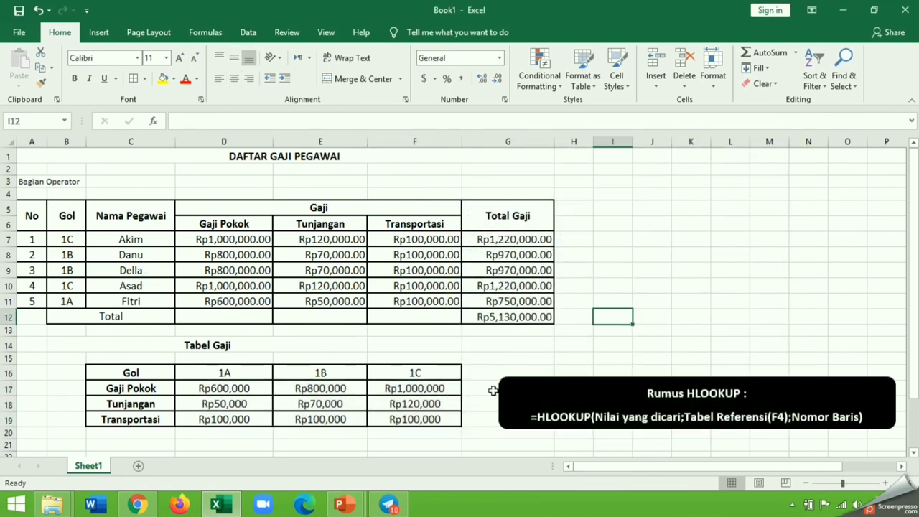